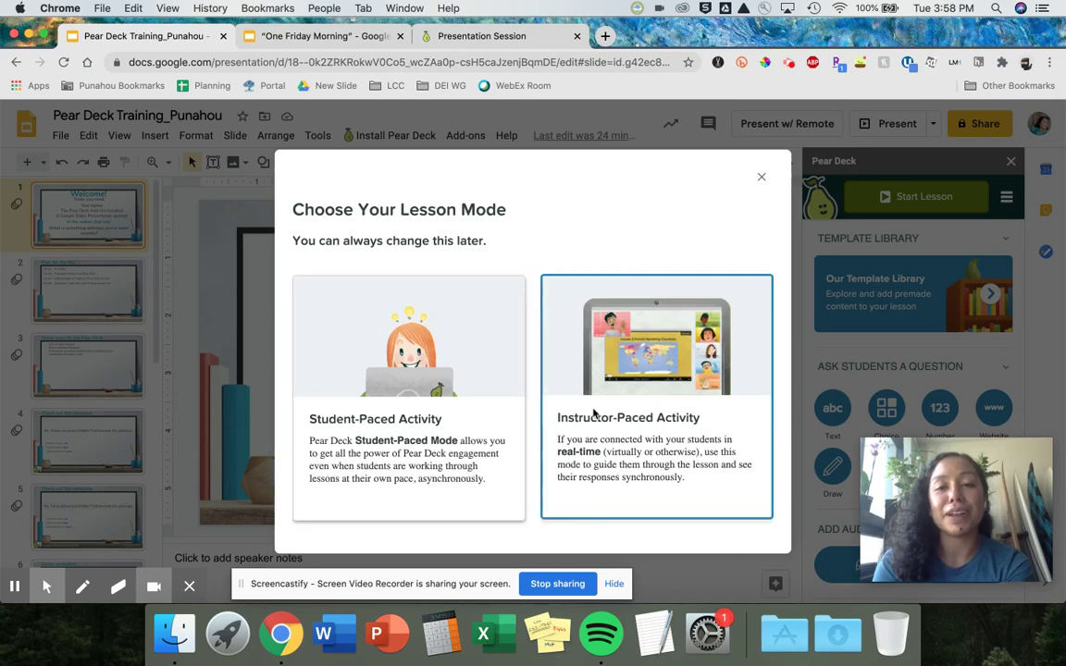
Start a new instructor-paced session of the Pear Deck lesson and reposition the teacher dashboard window to reveal the join code
left_click(596, 414)
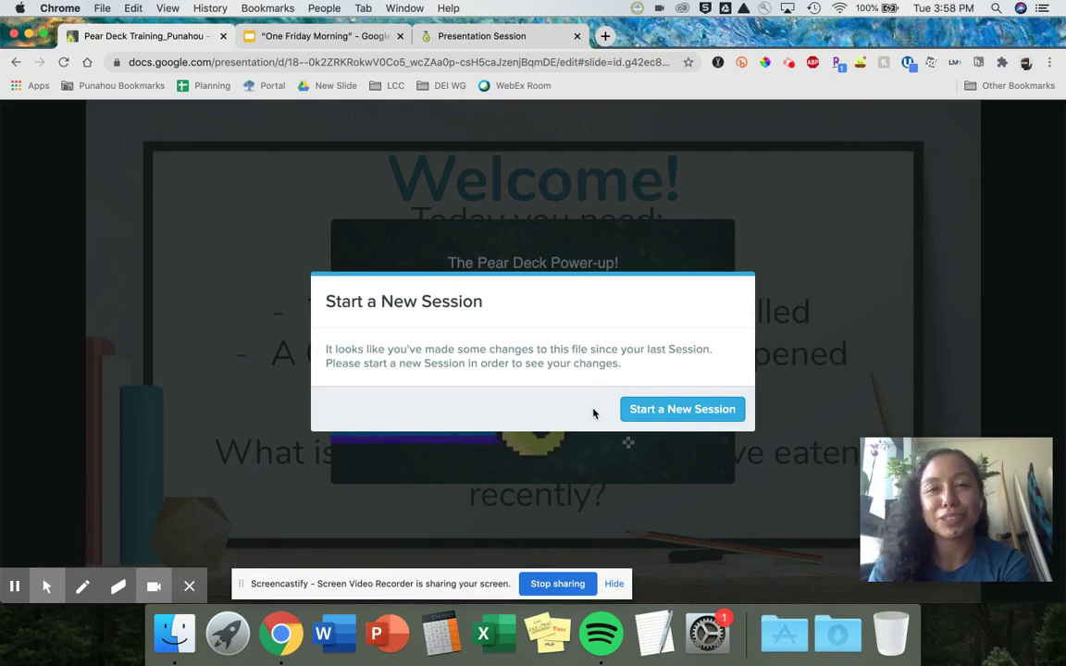
left_click(637, 414)
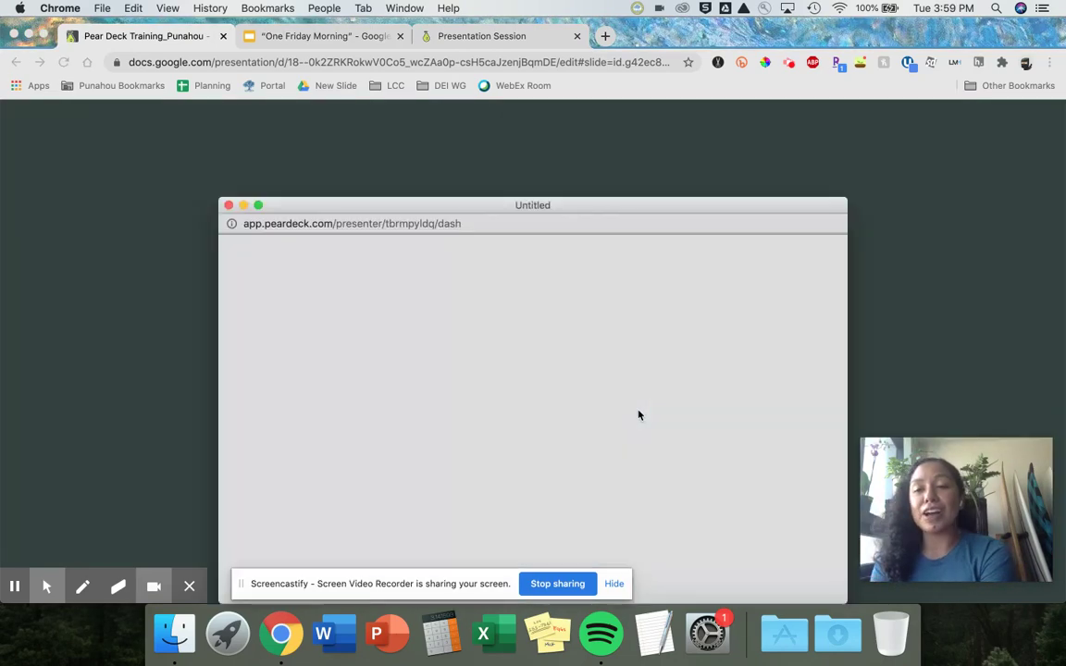
left_click_drag(370, 205, 188, 598)
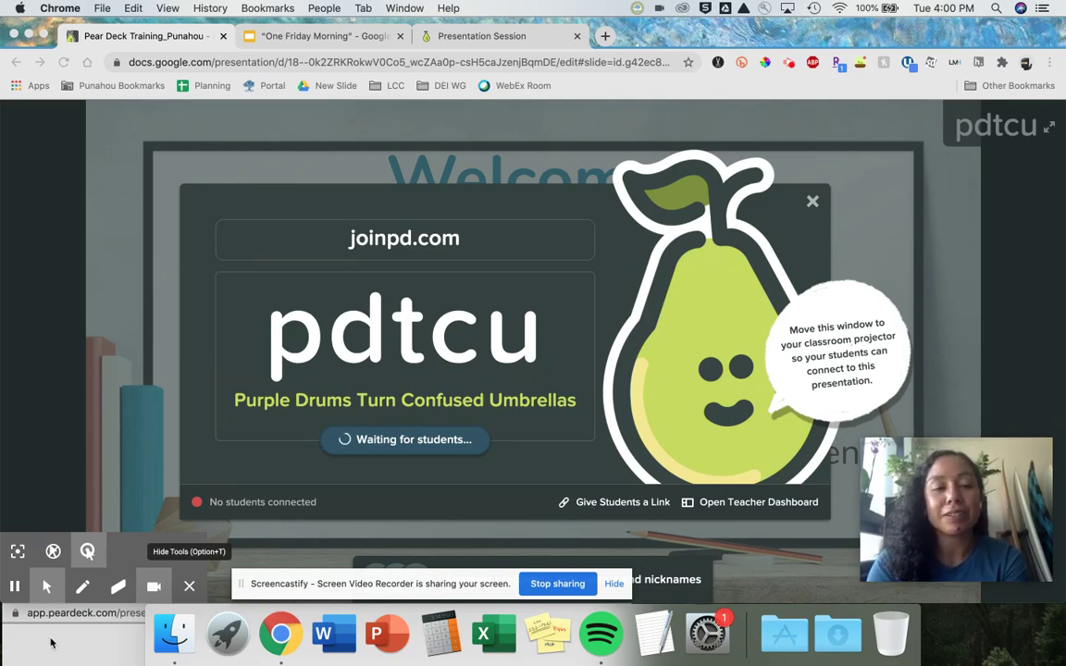
left_click(80, 604)
left_click_drag(80, 605, 356, 156)
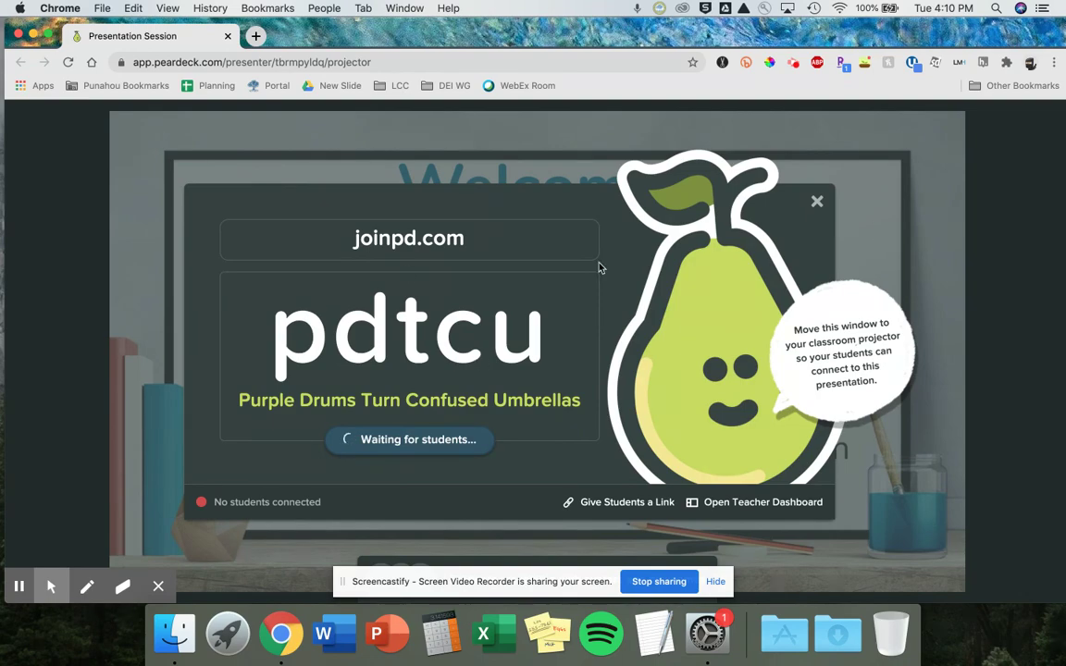
Bring up the teacher dashboard window, close the join code notice, and look through the lesson's slide thumbnails
key("ctrl+Up")
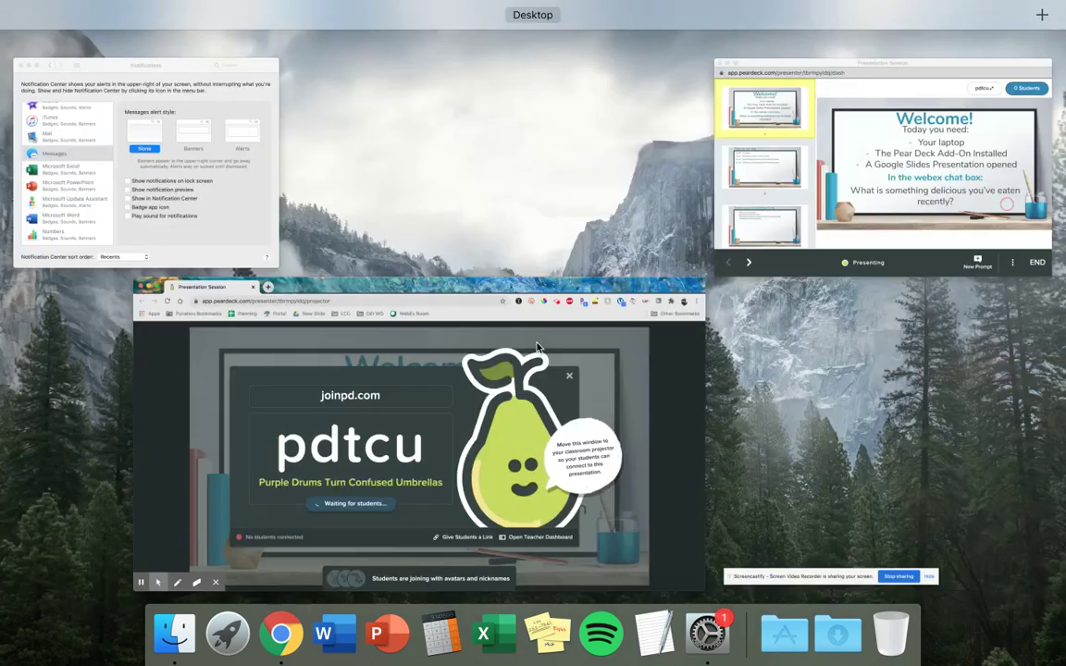
left_click(843, 170)
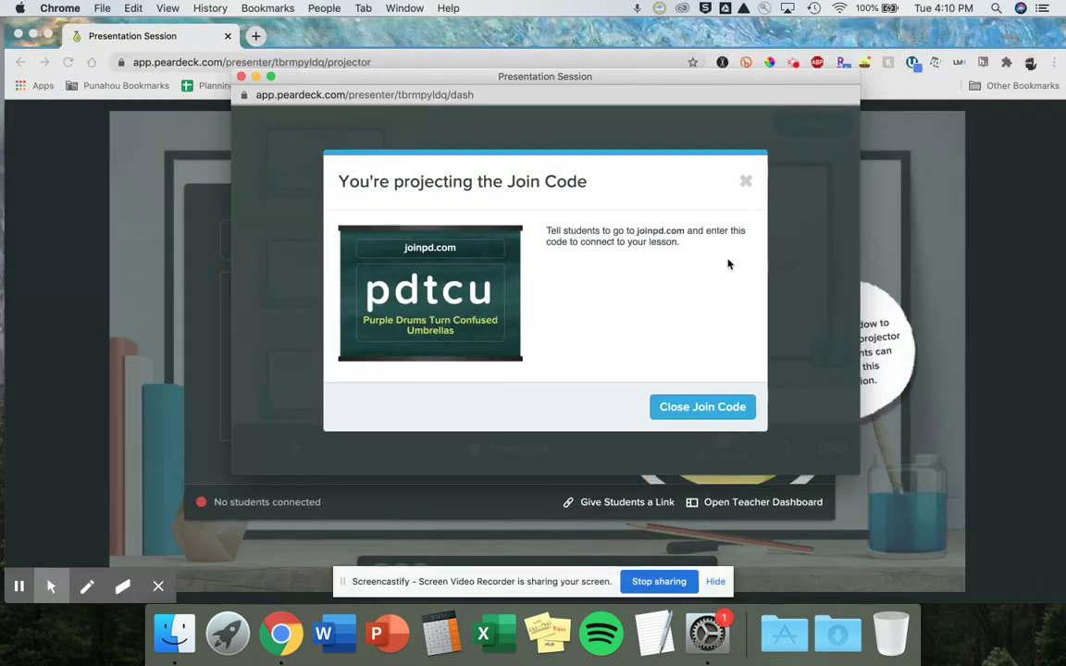
left_click_drag(703, 84, 686, 112)
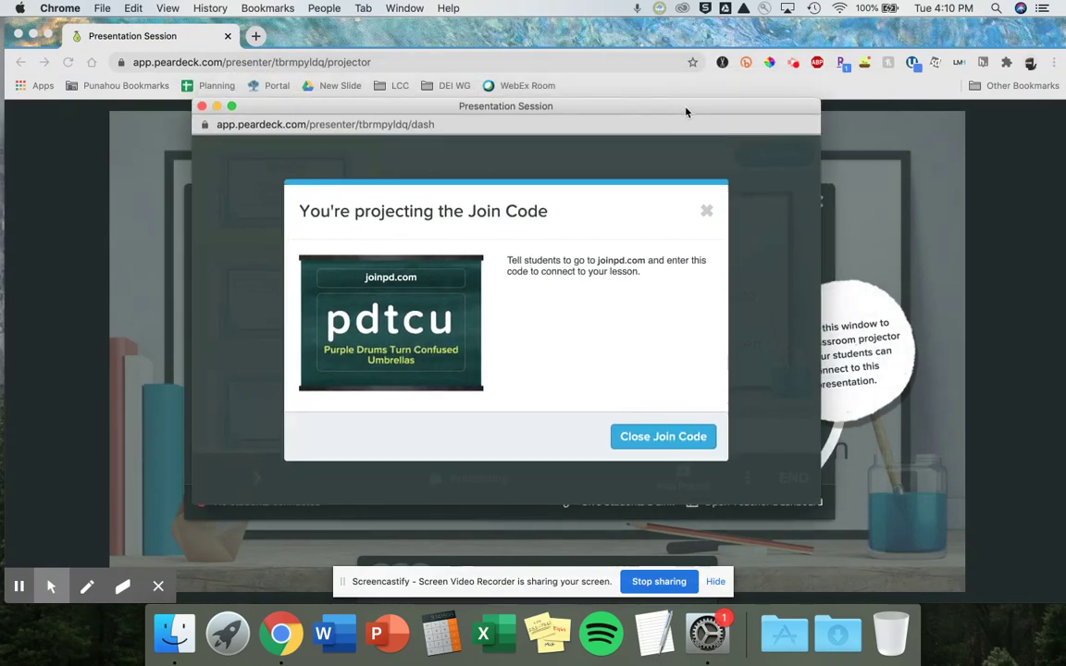
left_click(706, 212)
scroll(312, 248, "down", 2)
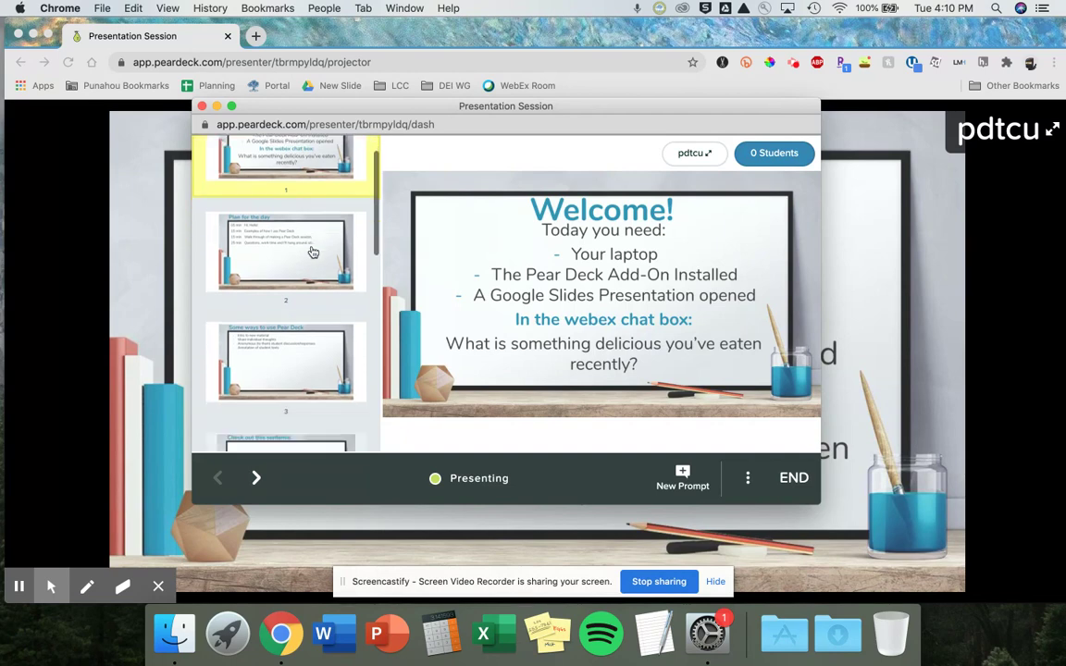
scroll(312, 252, "down", 10)
scroll(313, 252, "up", 10)
scroll(313, 251, "down", 1)
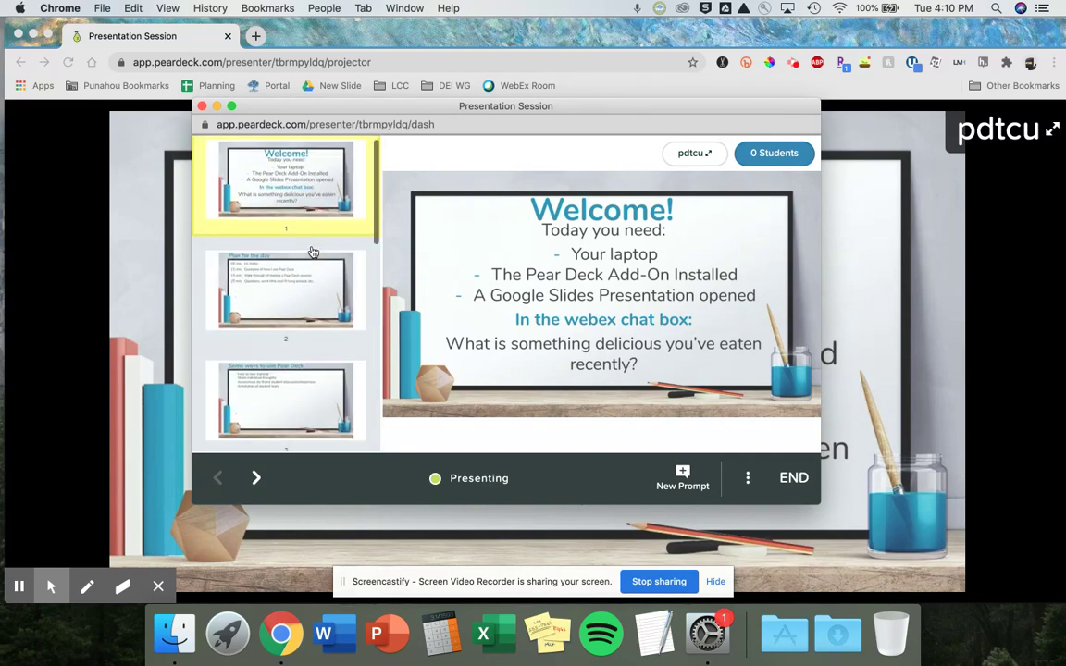
Display the join code again in the projector view, copy the student link, and open it in a new incognito window
left_click(82, 368)
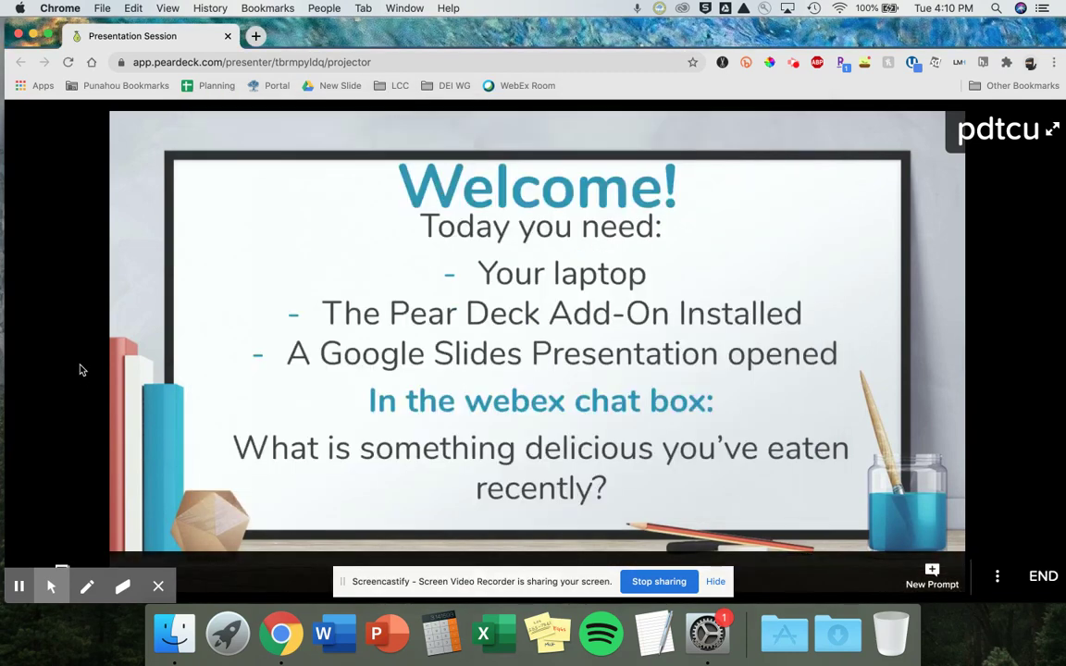
left_click(1000, 133)
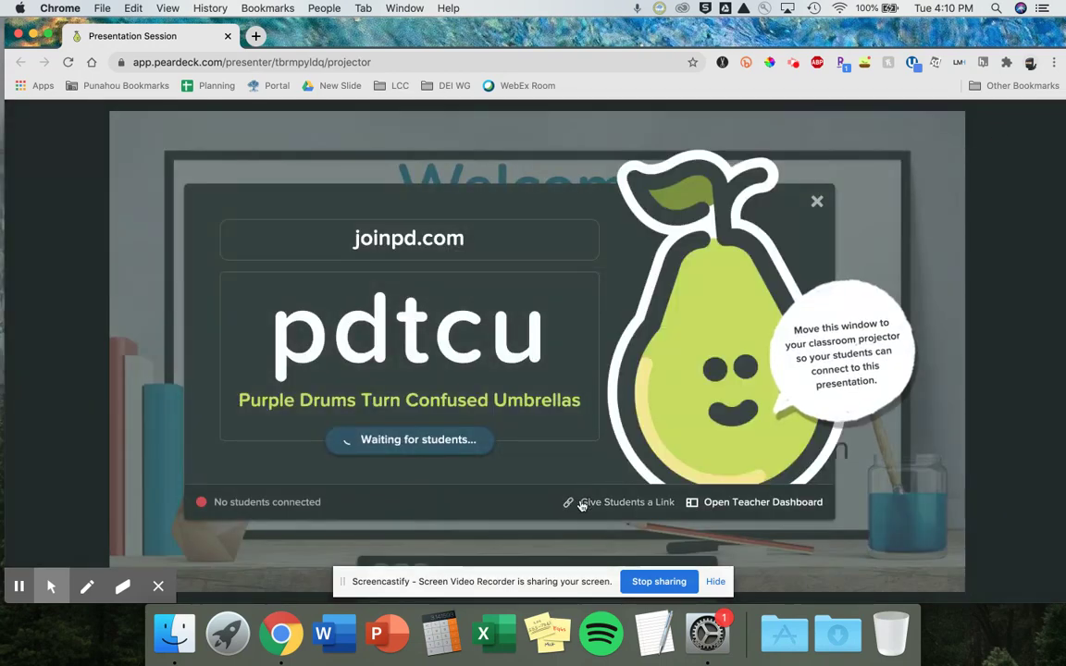
left_click(582, 503)
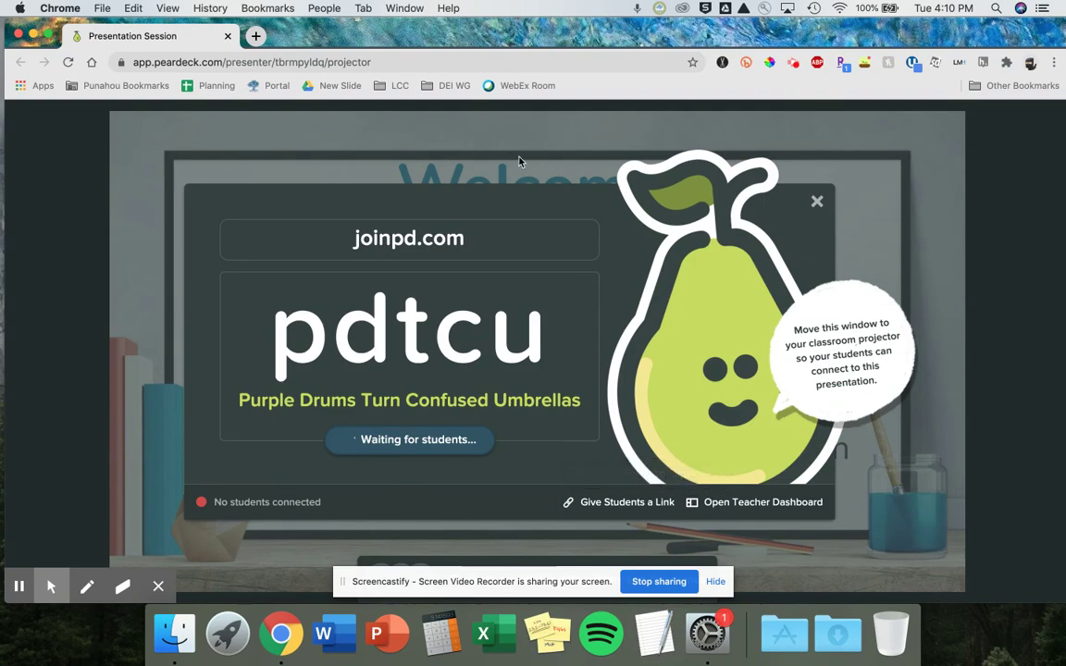
key("super+shift+n")
key("super+v")
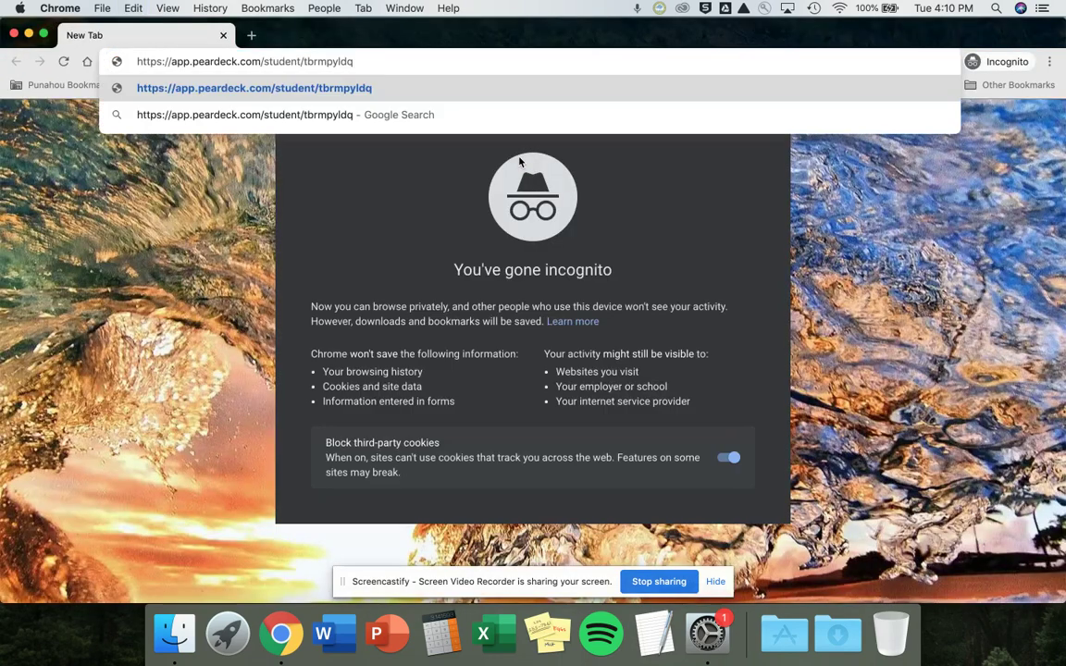
key("Return")
Return to the projector view and check the join code screen for student connections
key("ctrl+Up")
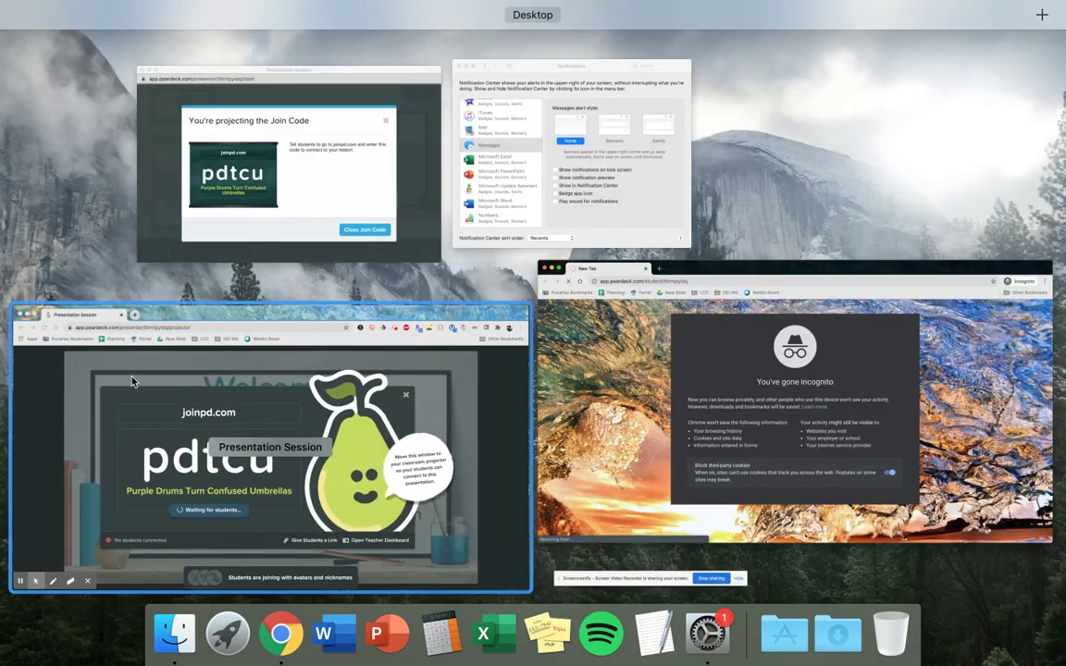
left_click(118, 338)
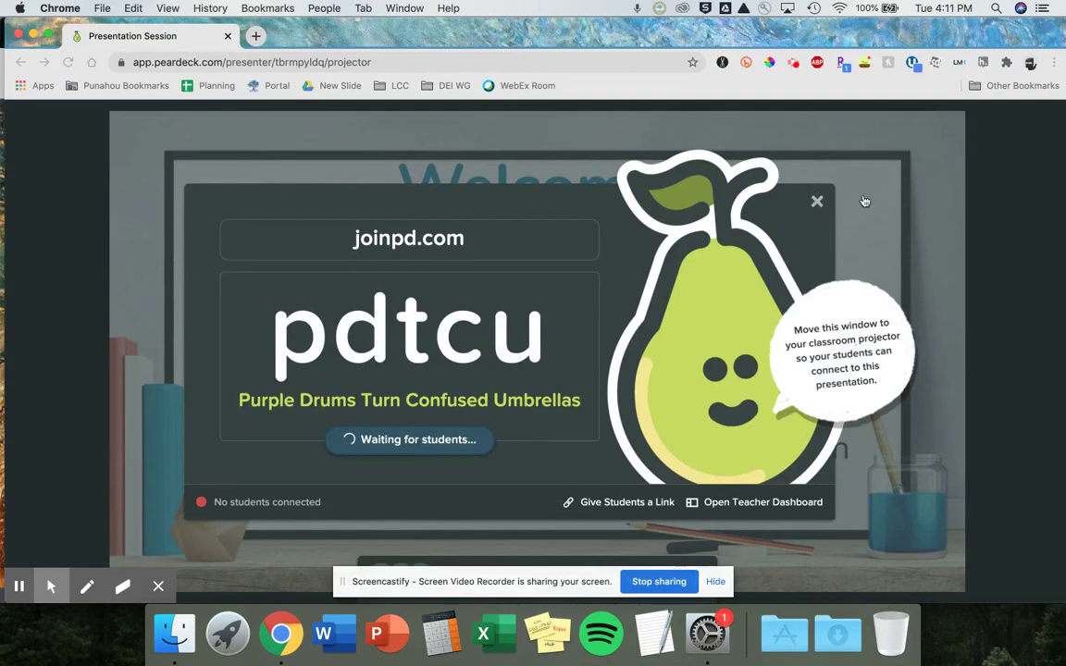
left_click(817, 201)
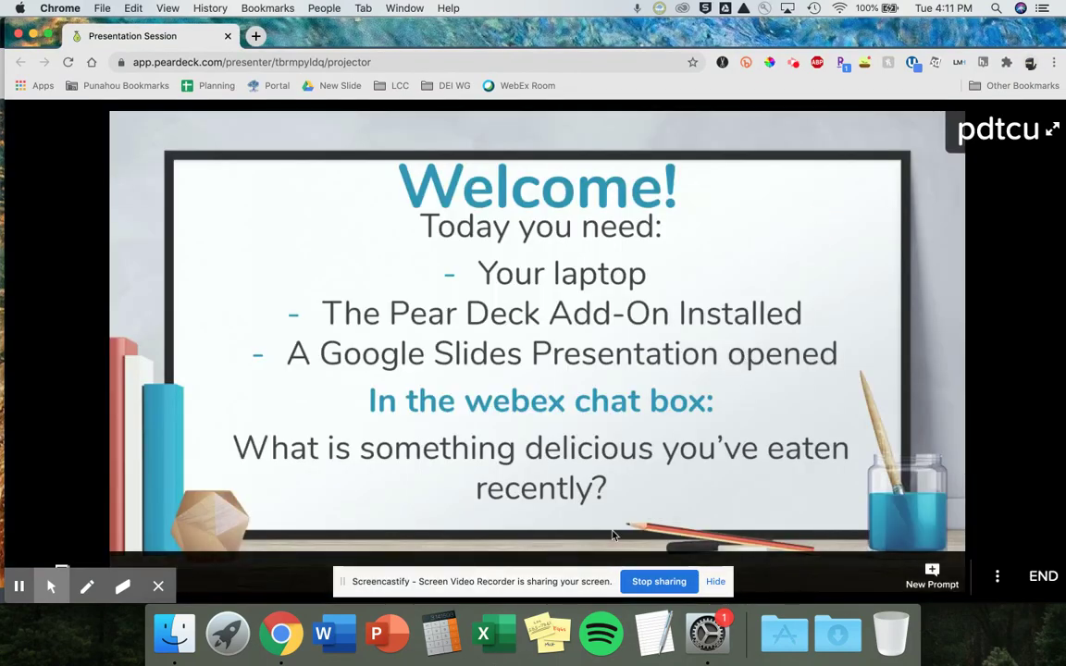
left_click(999, 128)
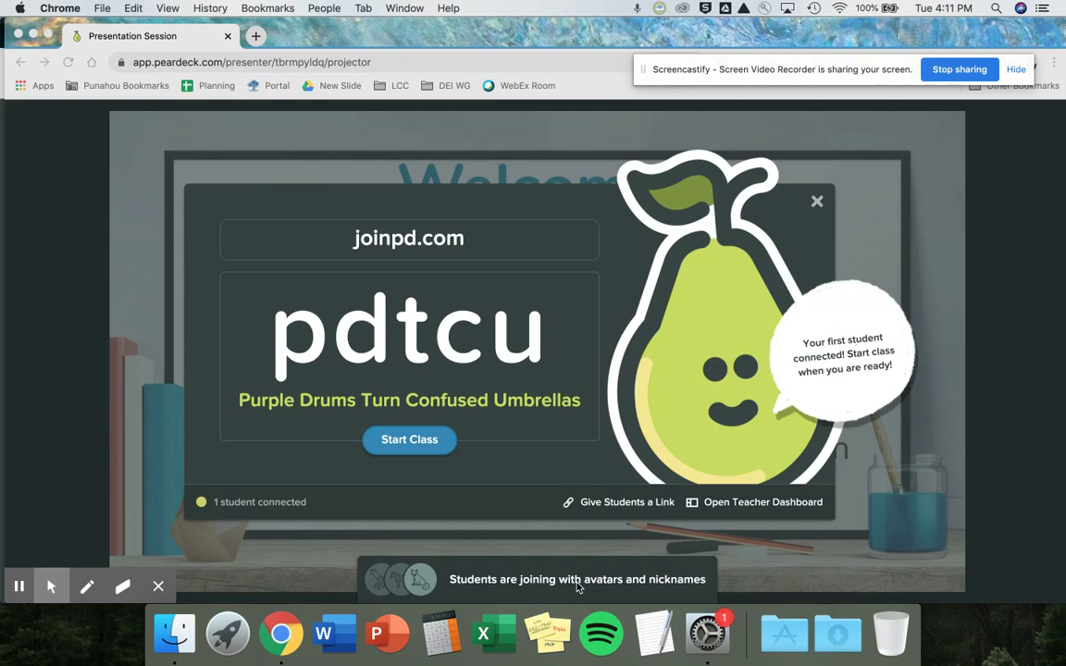
Switch to the student window and answer "How are you feeling today?" with the green happy face
key("ctrl+Up")
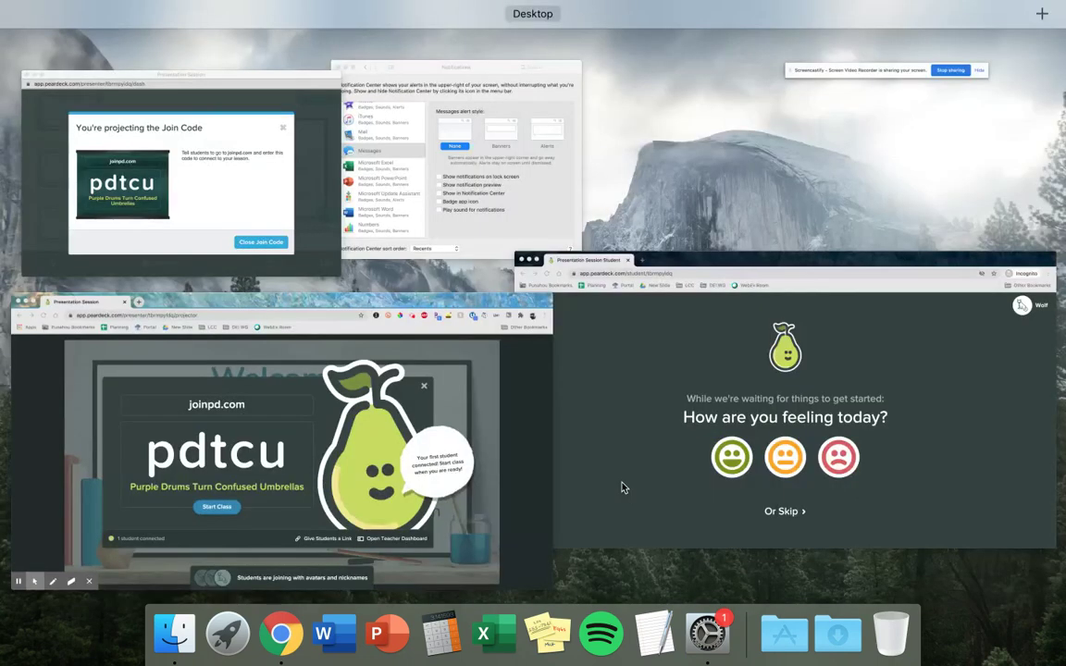
left_click(700, 383)
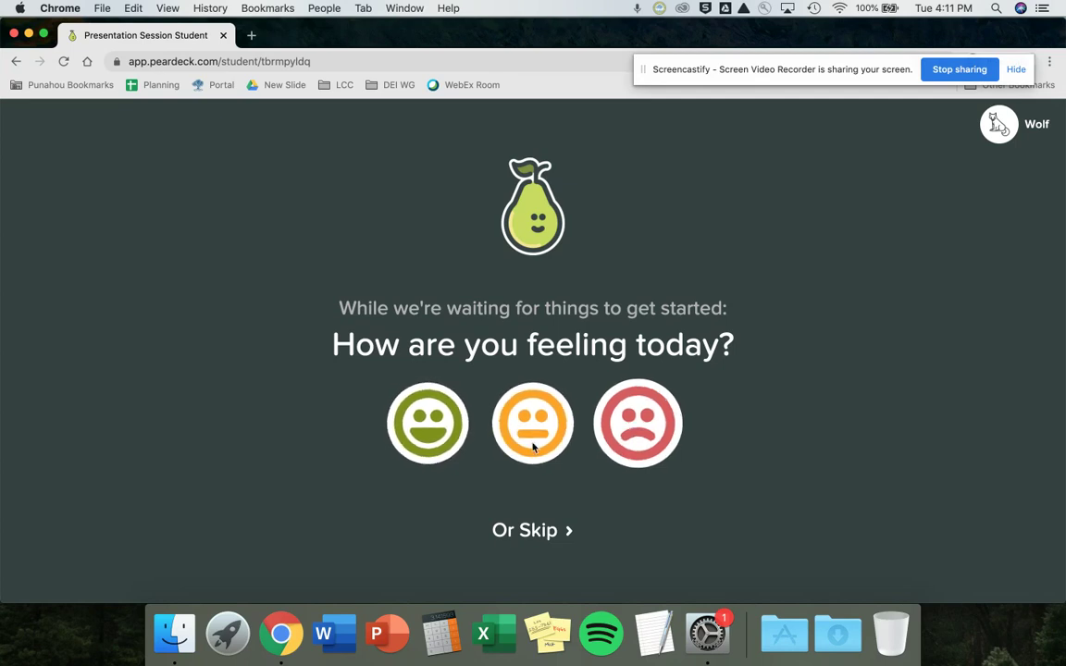
left_click(423, 444)
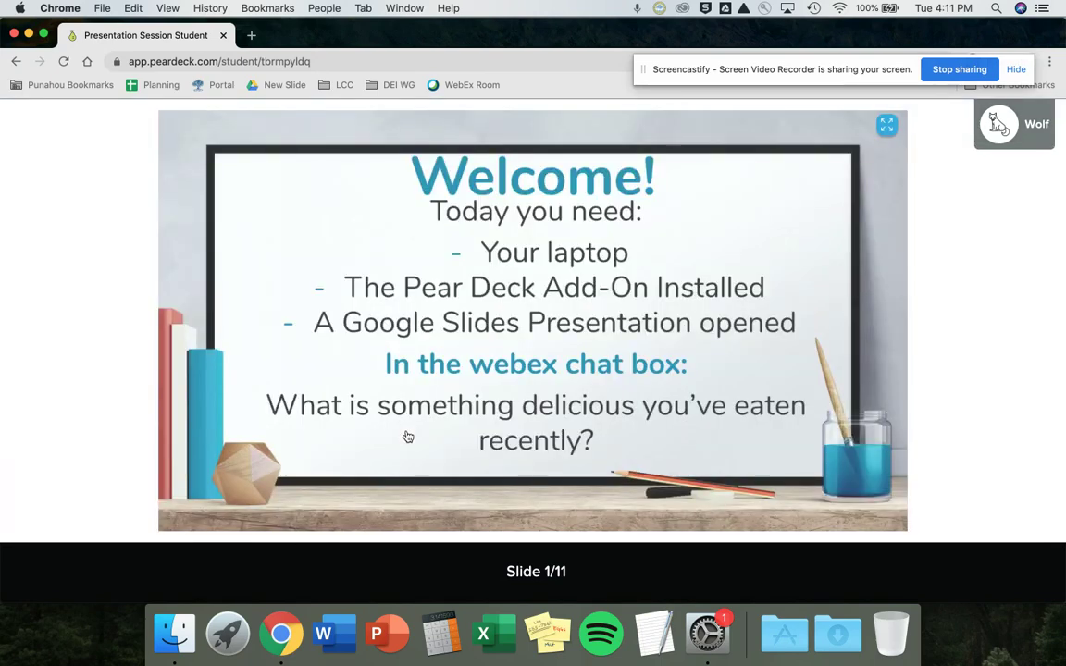
Advance the projected lesson from the join code screen to slide 2, "Plan for the day", and check it in the student window
key("ctrl+Up")
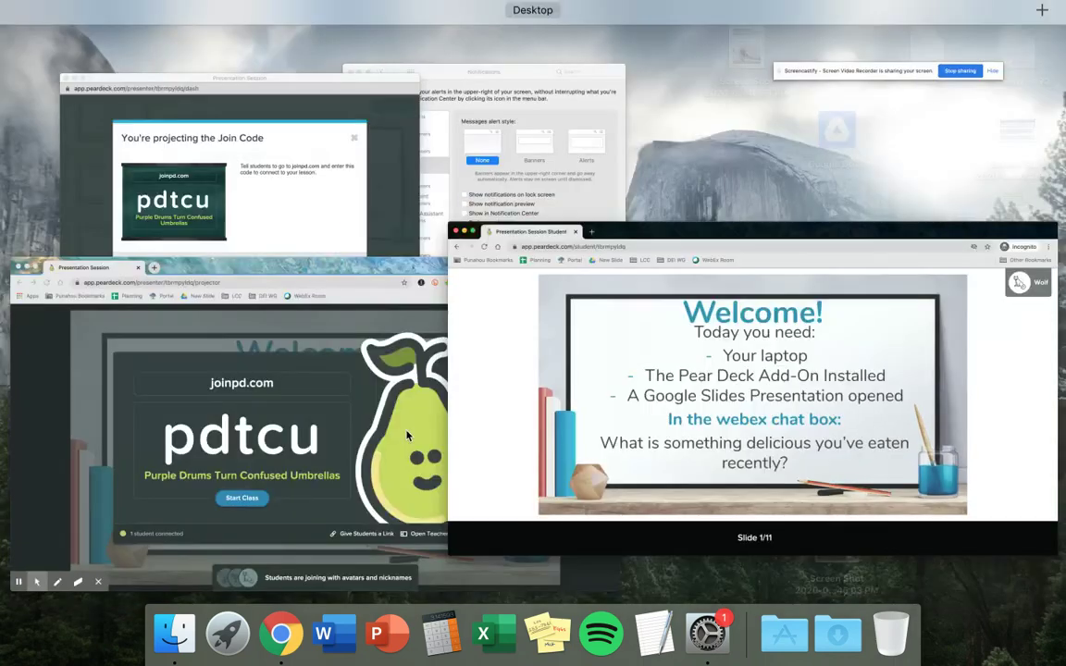
left_click(307, 353)
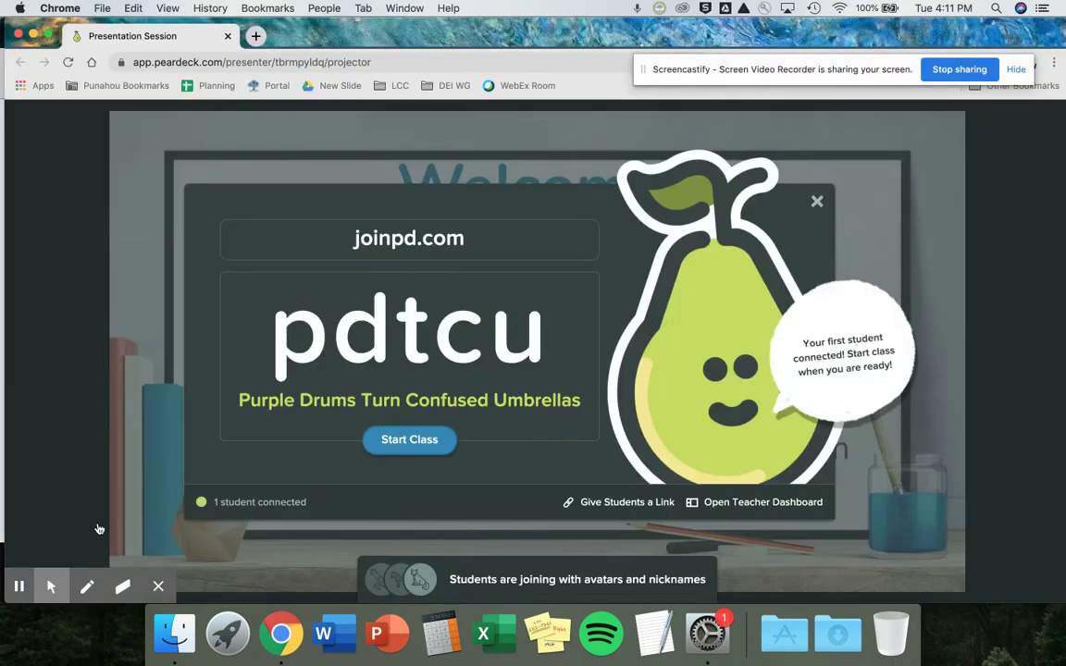
left_click(818, 203)
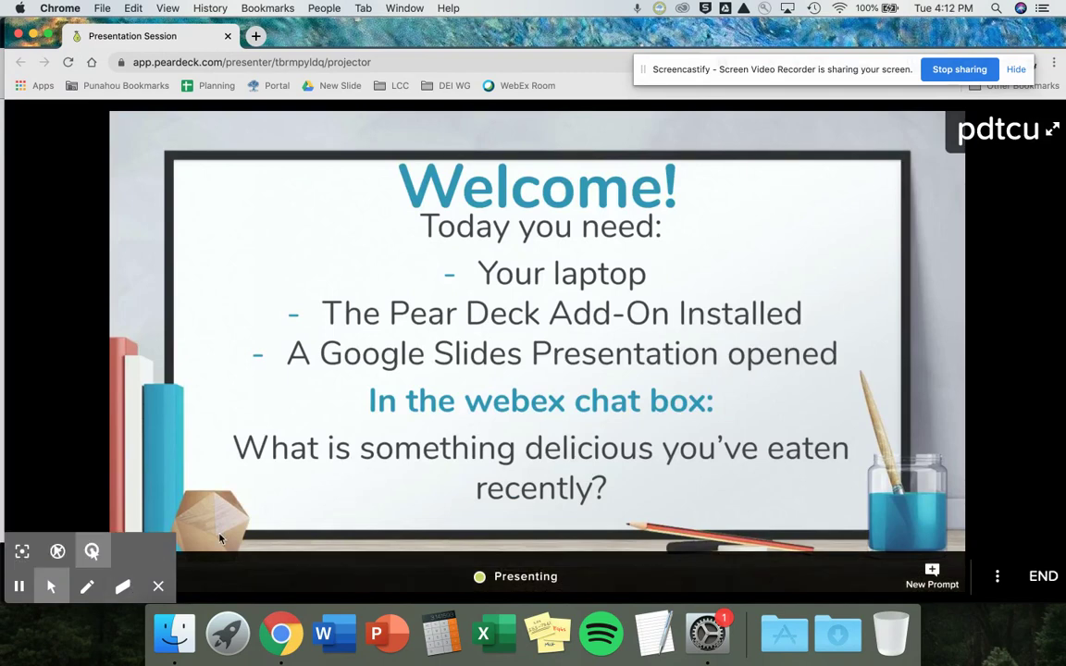
left_click(159, 583)
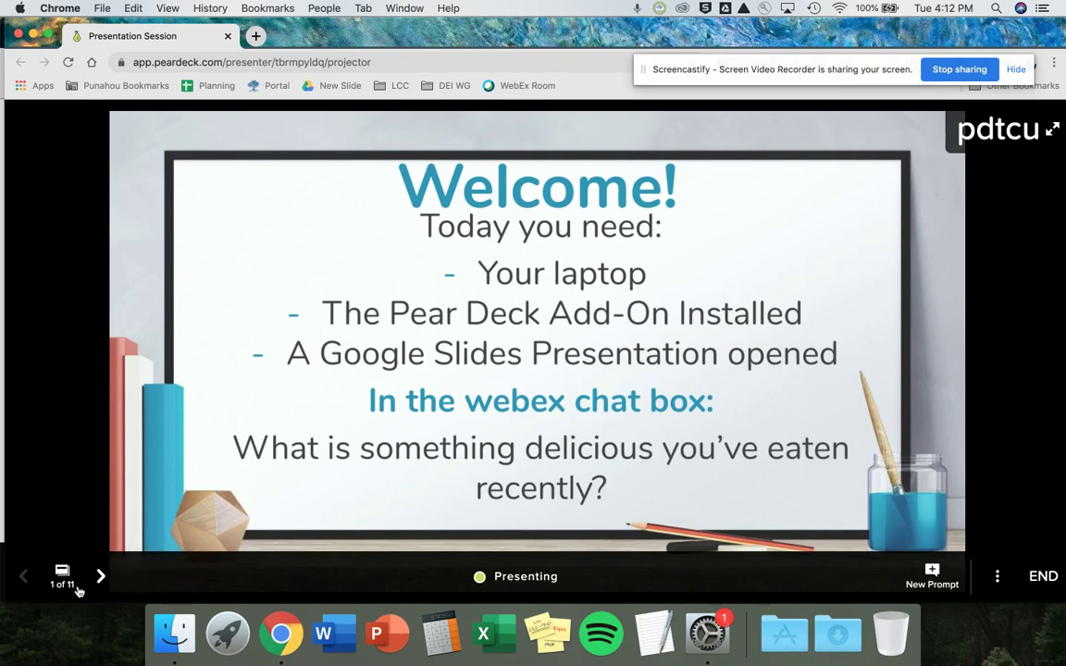
left_click(99, 578)
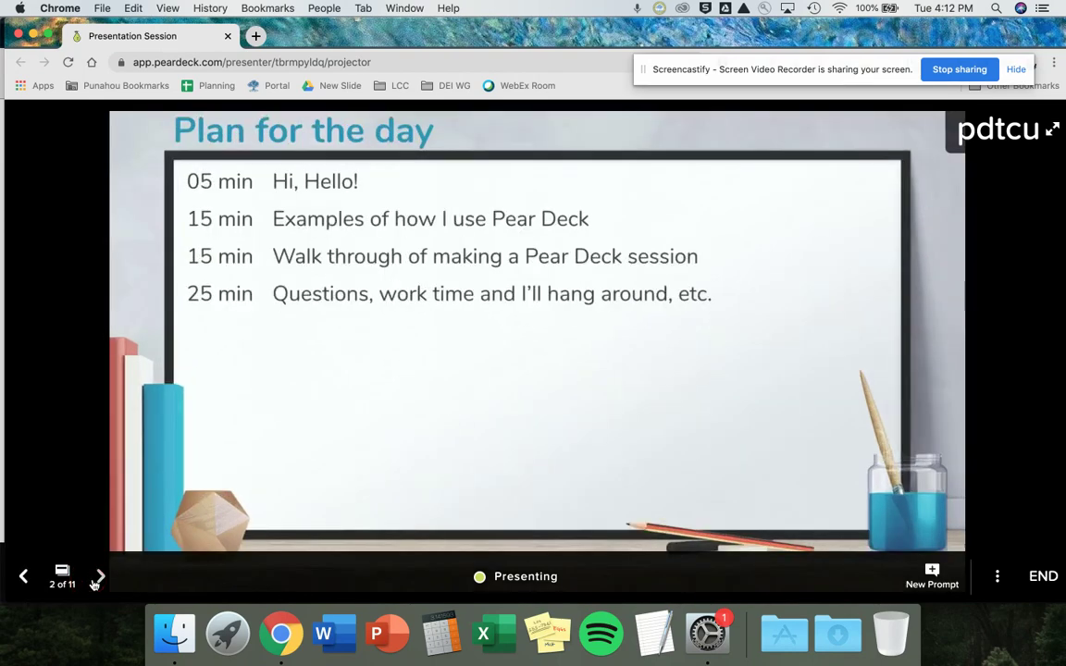
key("ctrl+Up")
left_click(665, 400)
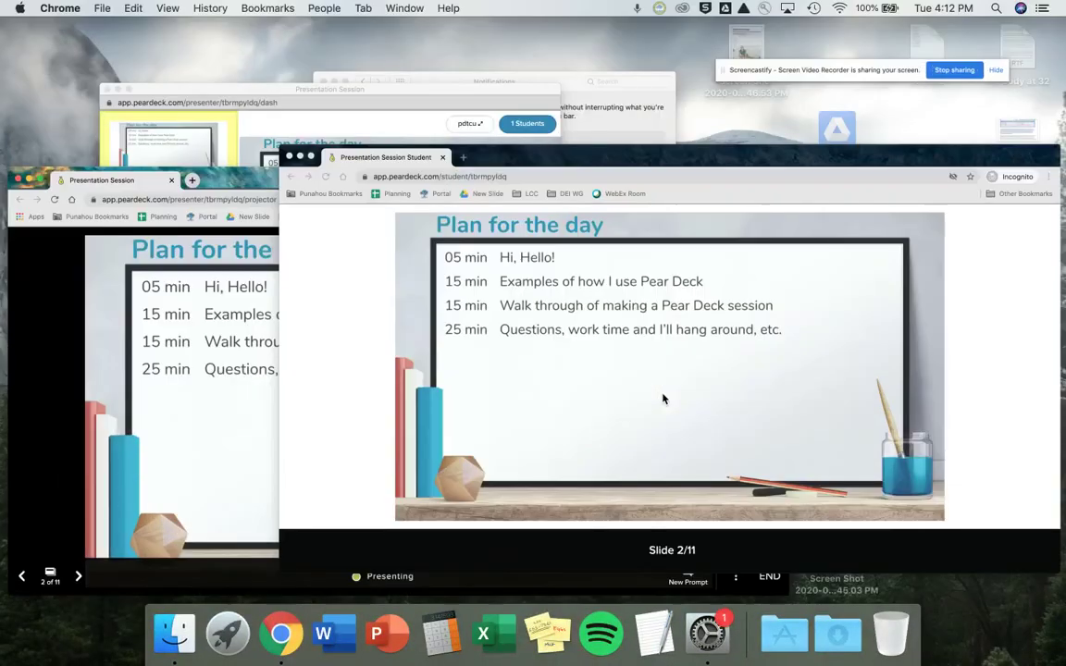
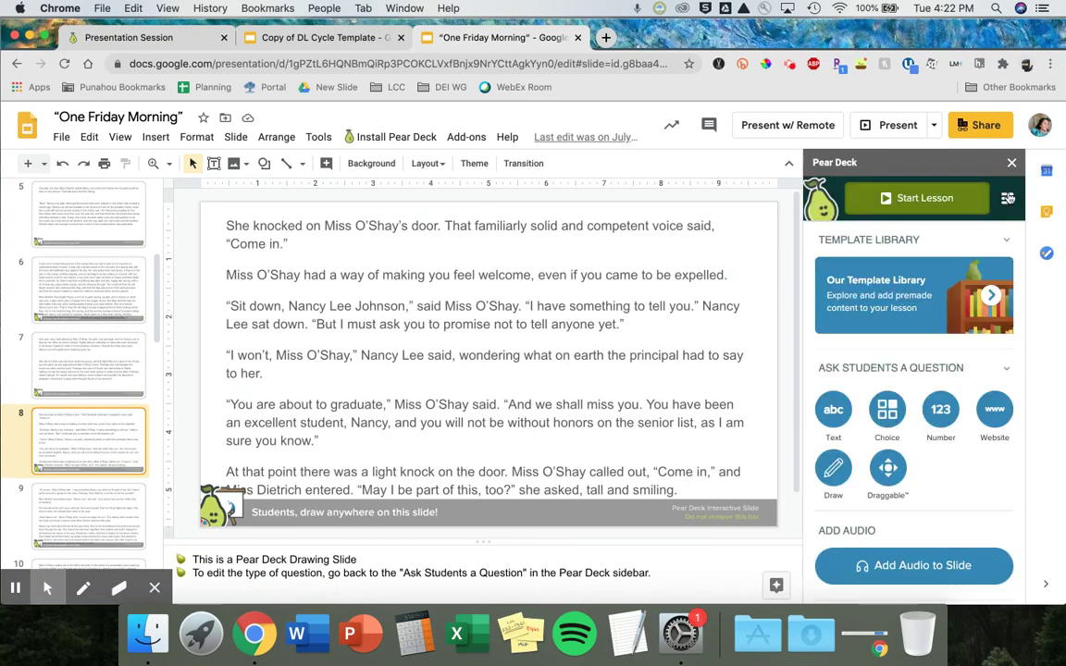
Turn off Require Student Logins for the "One Friday Morning" presentation and launch it as a student-paced activity
left_click(1008, 199)
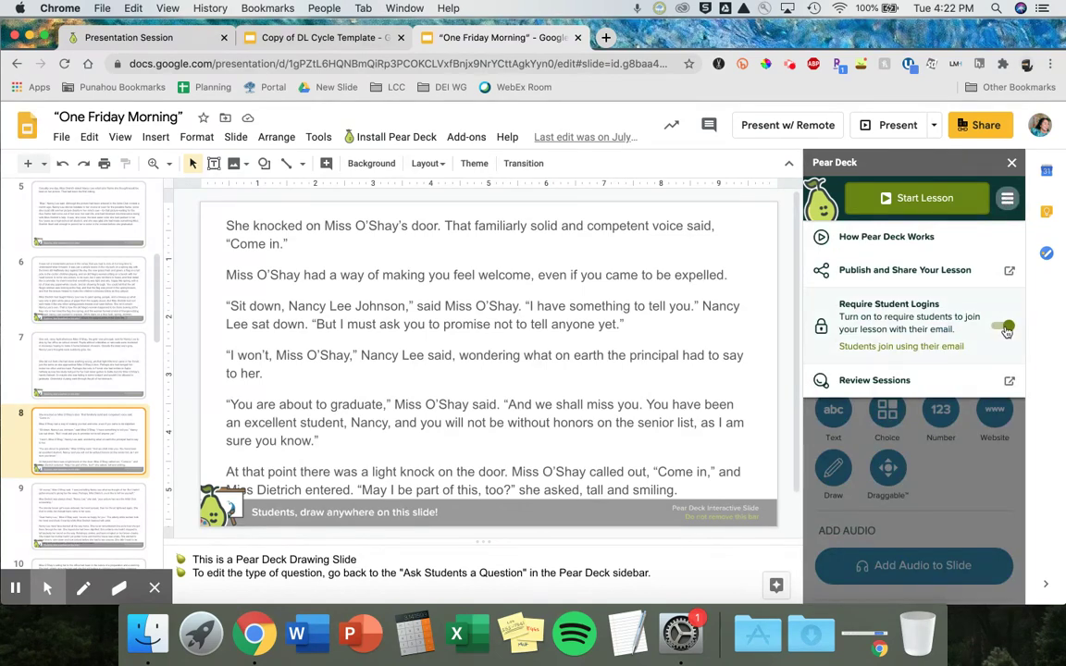
left_click(1007, 329)
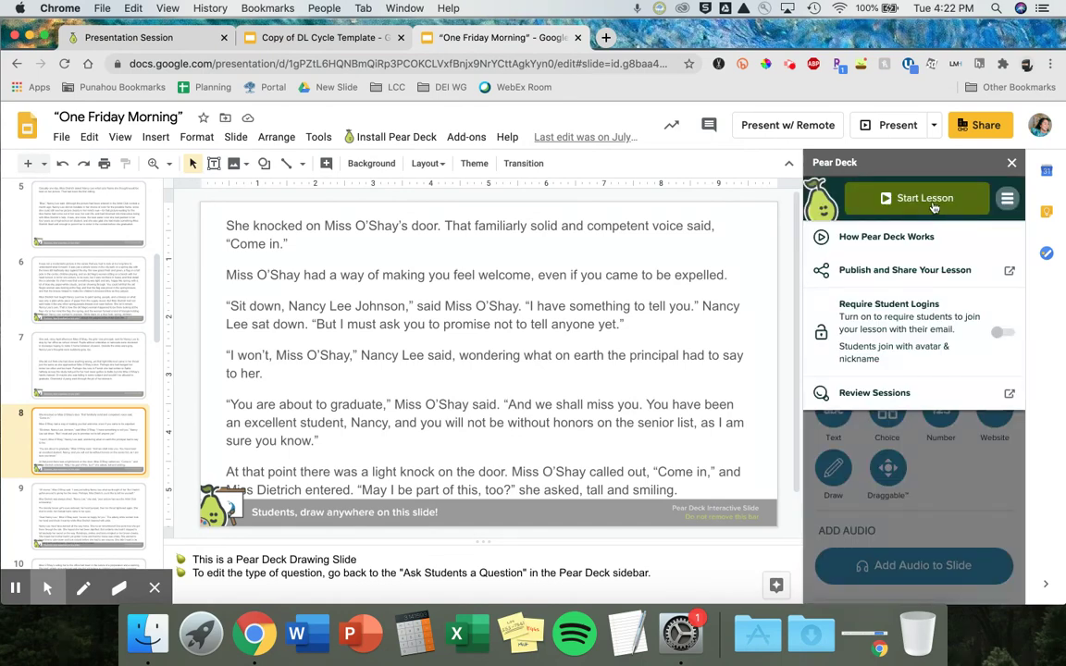
left_click(932, 199)
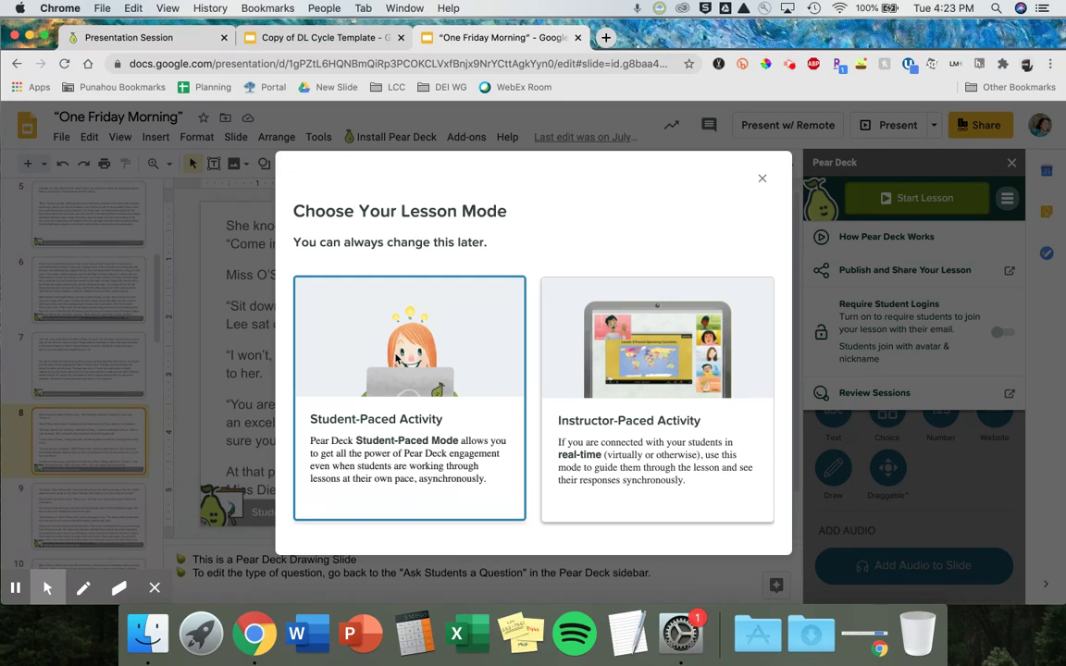
left_click(356, 414)
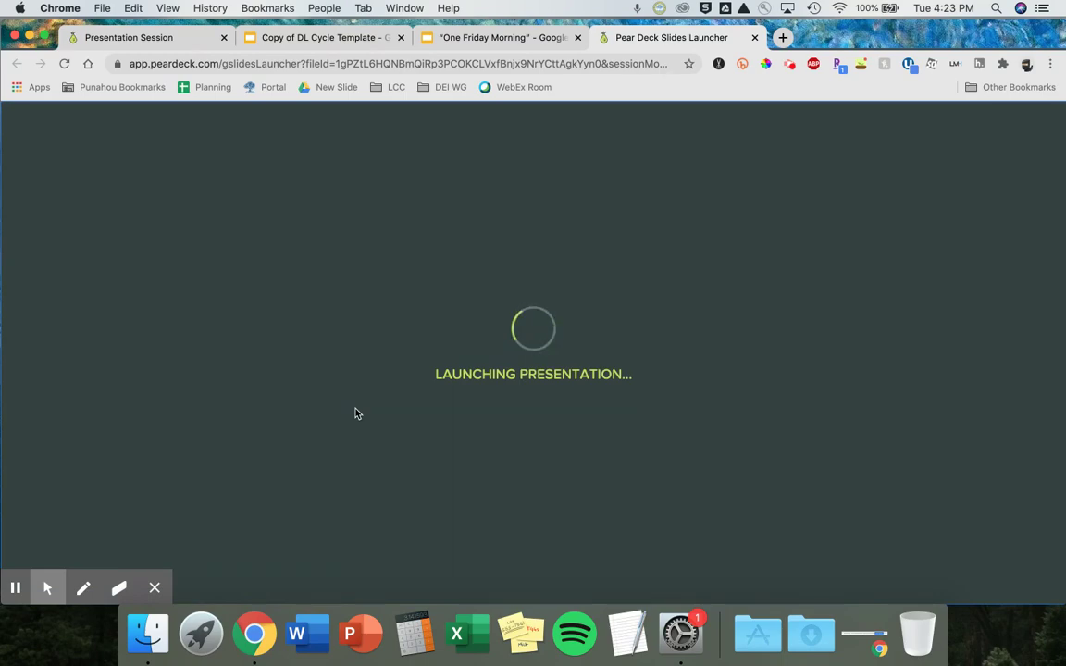
key("ctrl+Up")
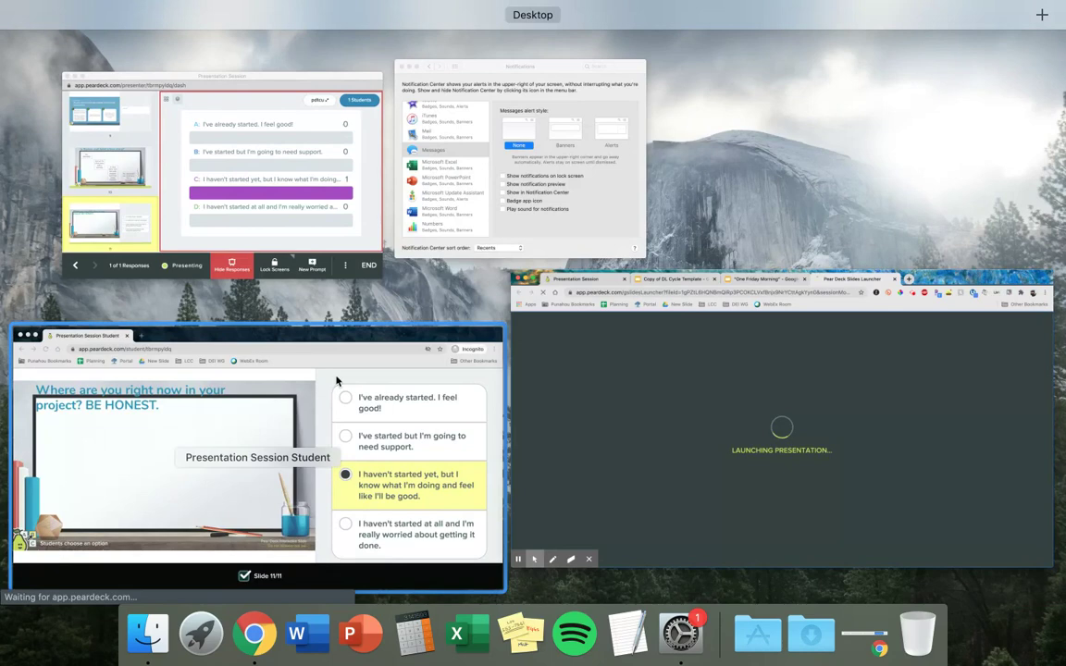
left_click(654, 429)
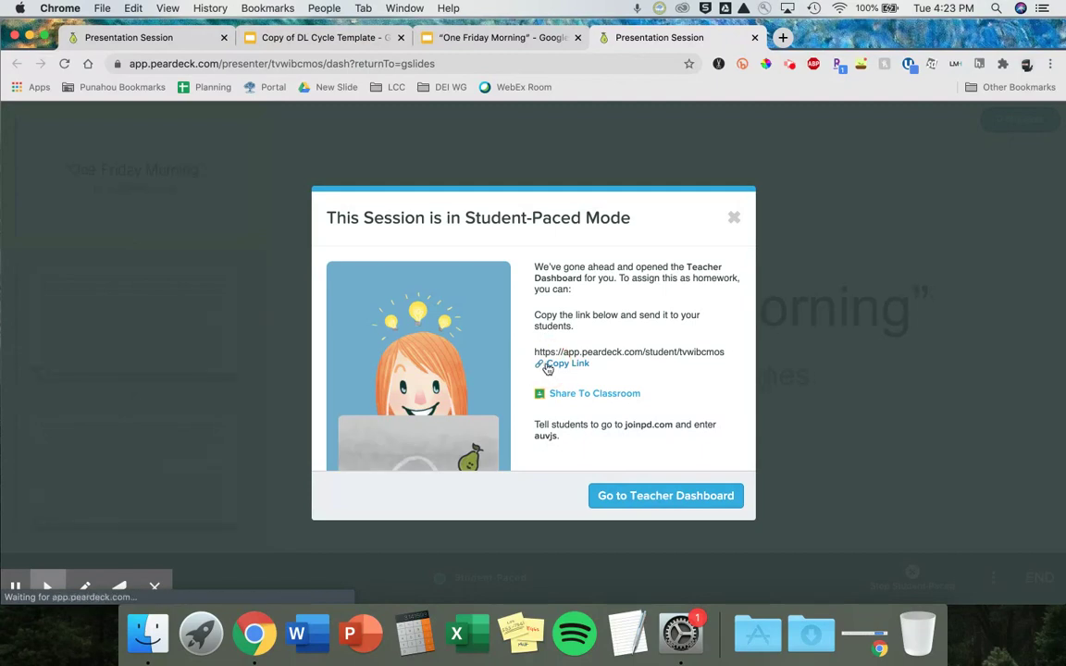
Copy the student-paced session's student link, go to the teacher dashboard, and open the link in a new incognito window
left_click(548, 366)
left_click(599, 508)
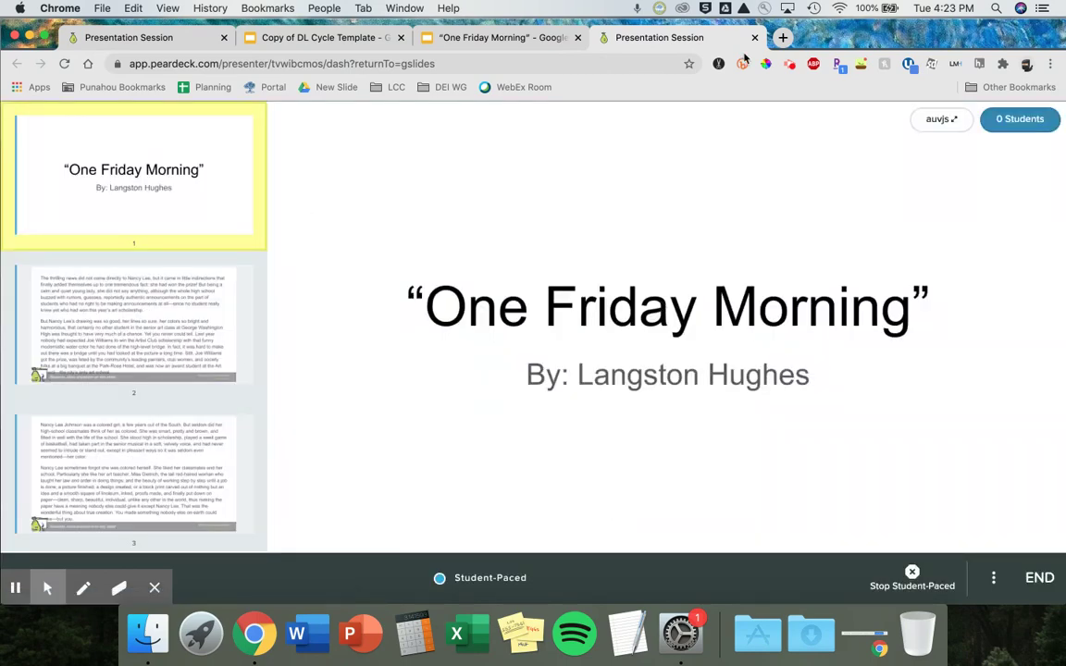
key("super+shift+n")
key("super+v")
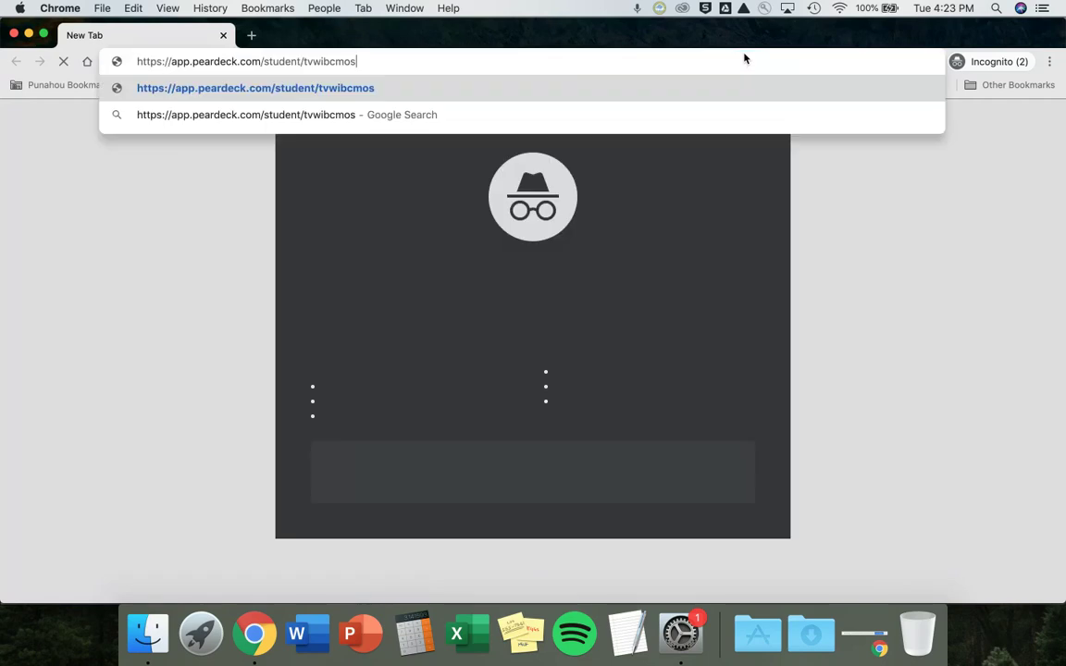
key("Return")
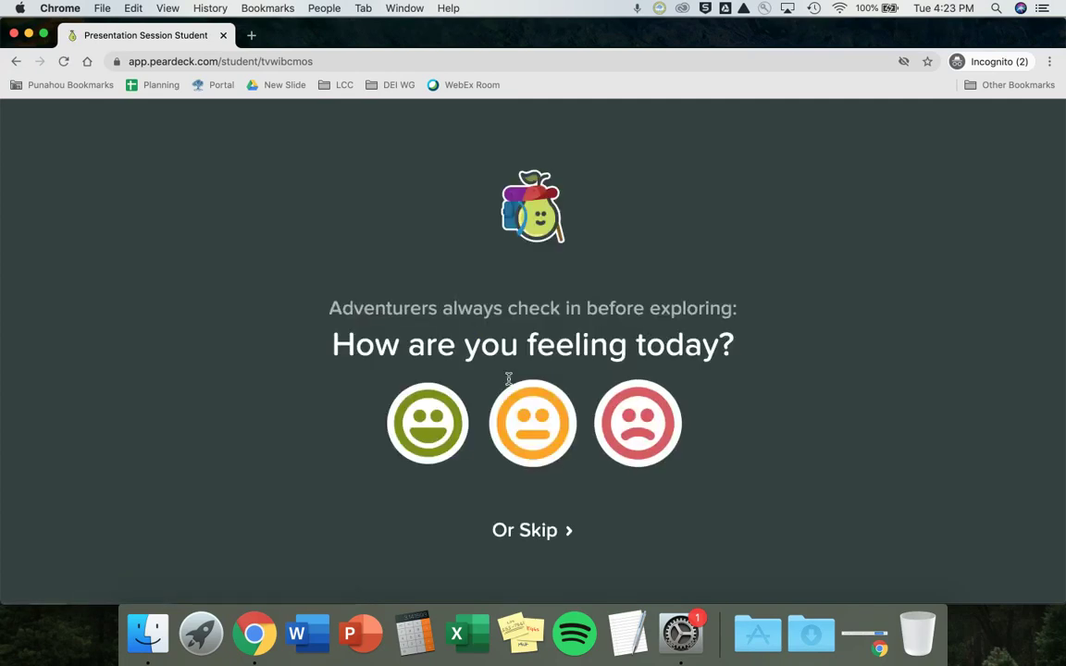
Answer the "How are you feeling today?" check-in with the green happy face and advance the student view to slide 3
left_click(427, 452)
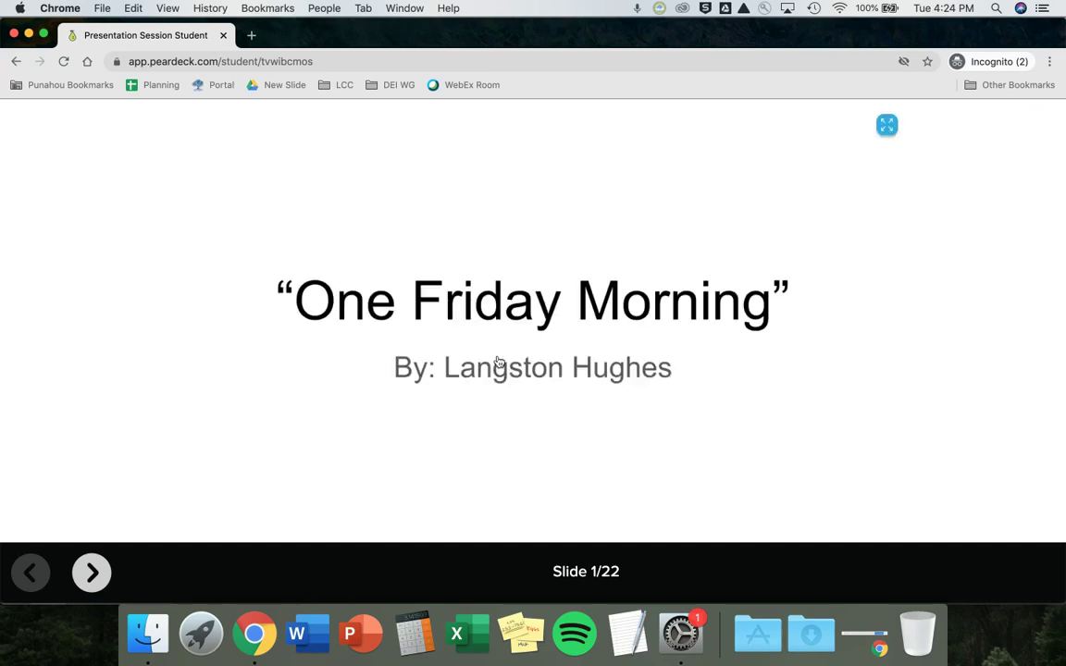
left_click(91, 570)
left_click(92, 569)
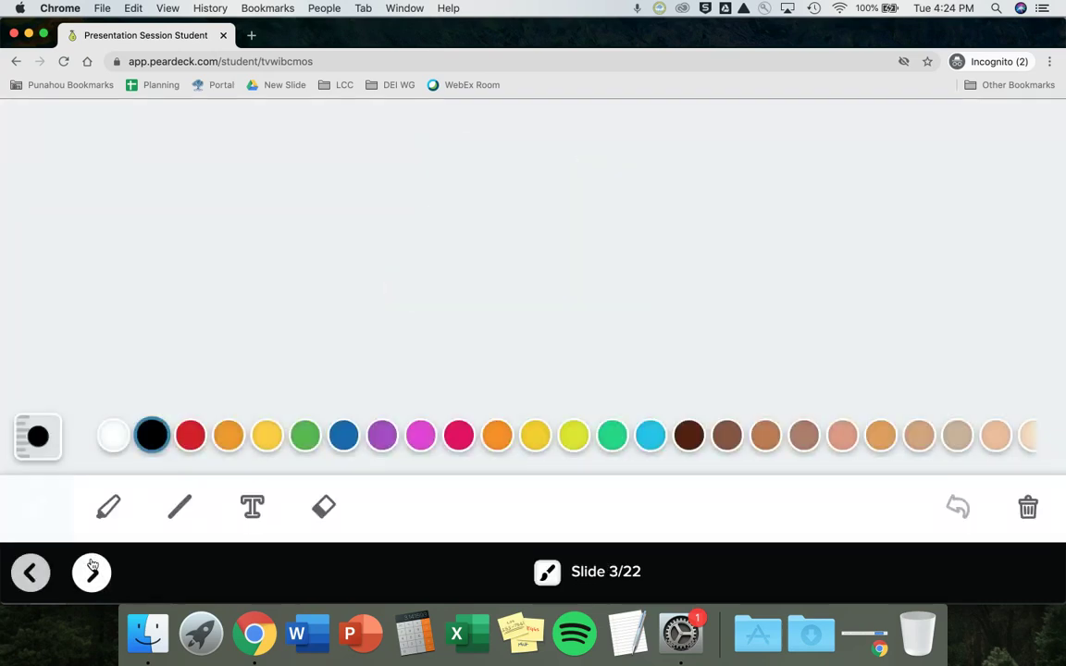
left_click(107, 506)
left_click(422, 433)
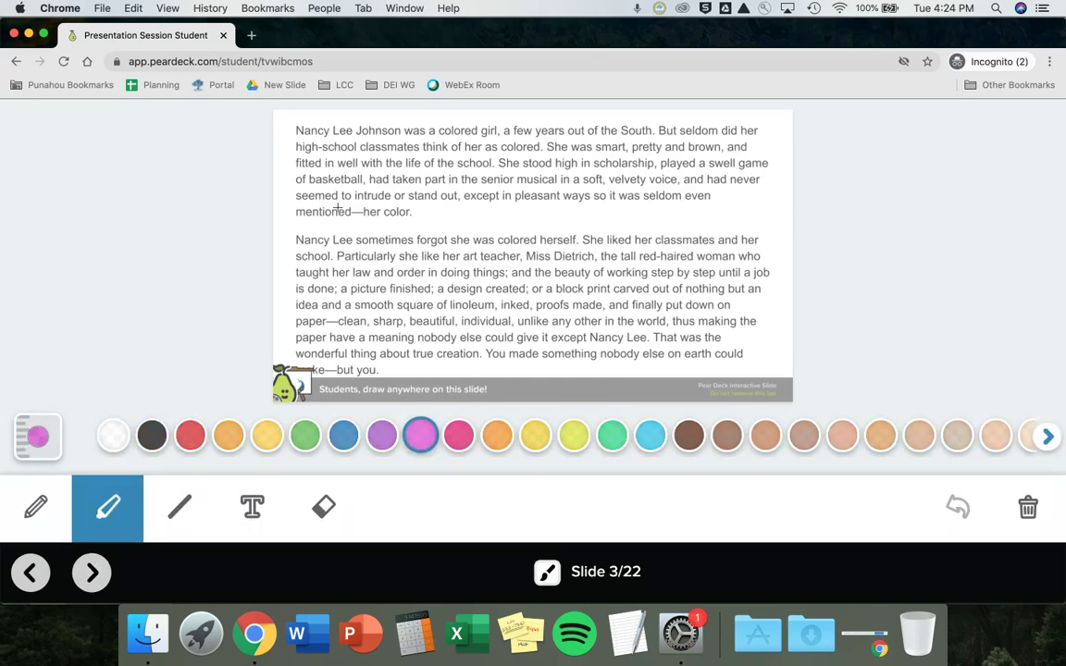
left_click_drag(295, 240, 354, 241)
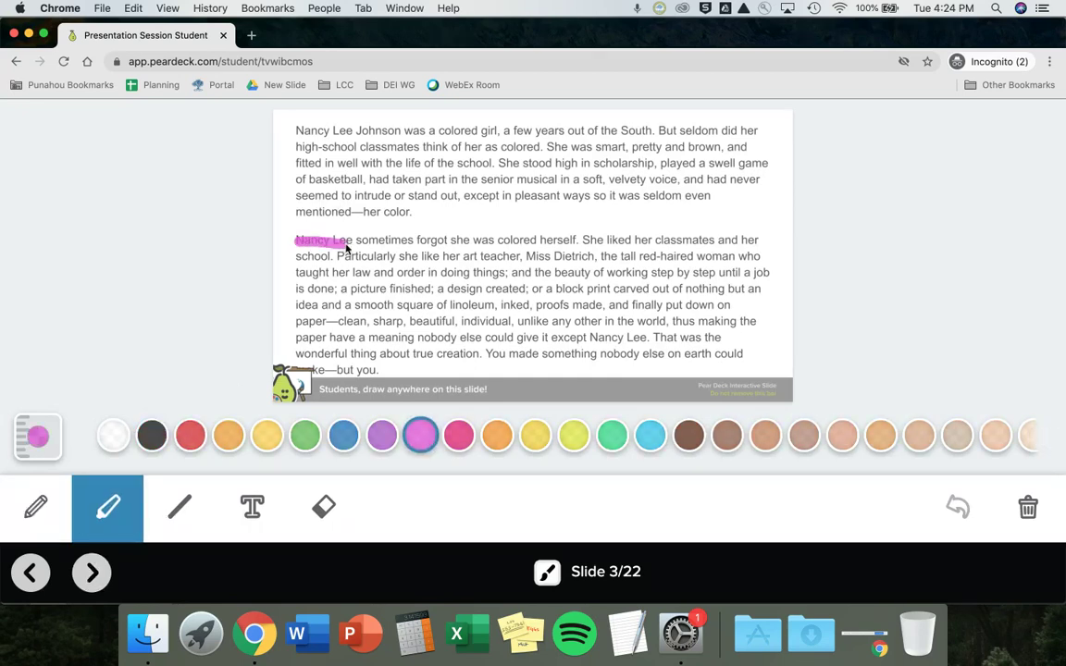
Add the text note "Nancy lee is the main character" between the two paragraphs on slide 3
left_click(256, 511)
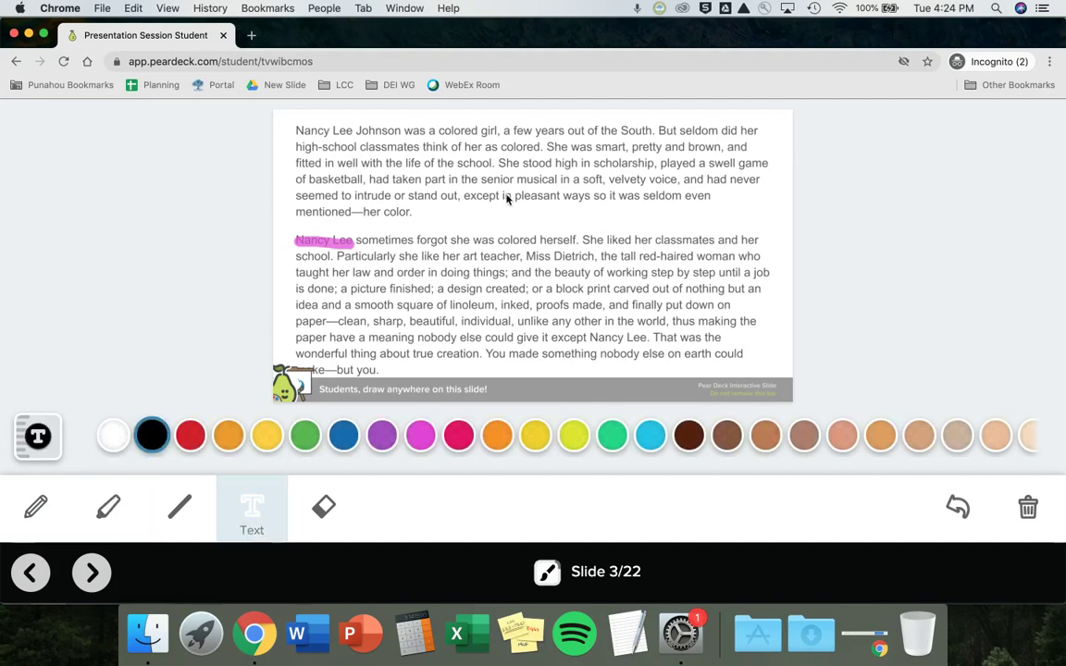
left_click(460, 222)
type("N")
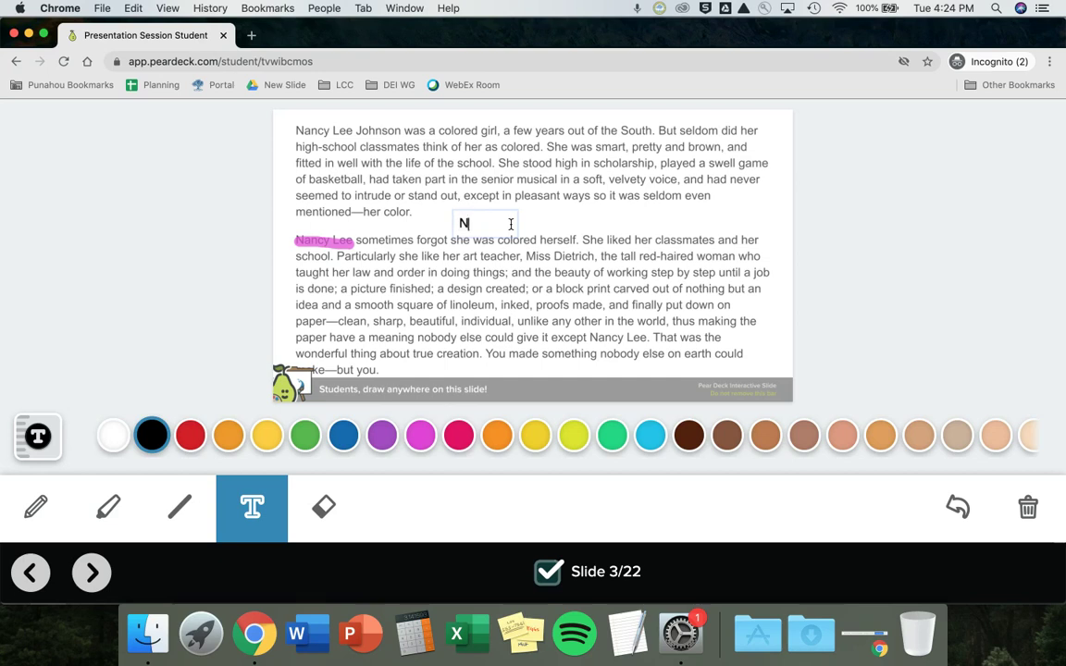
type("ancy lee is the main")
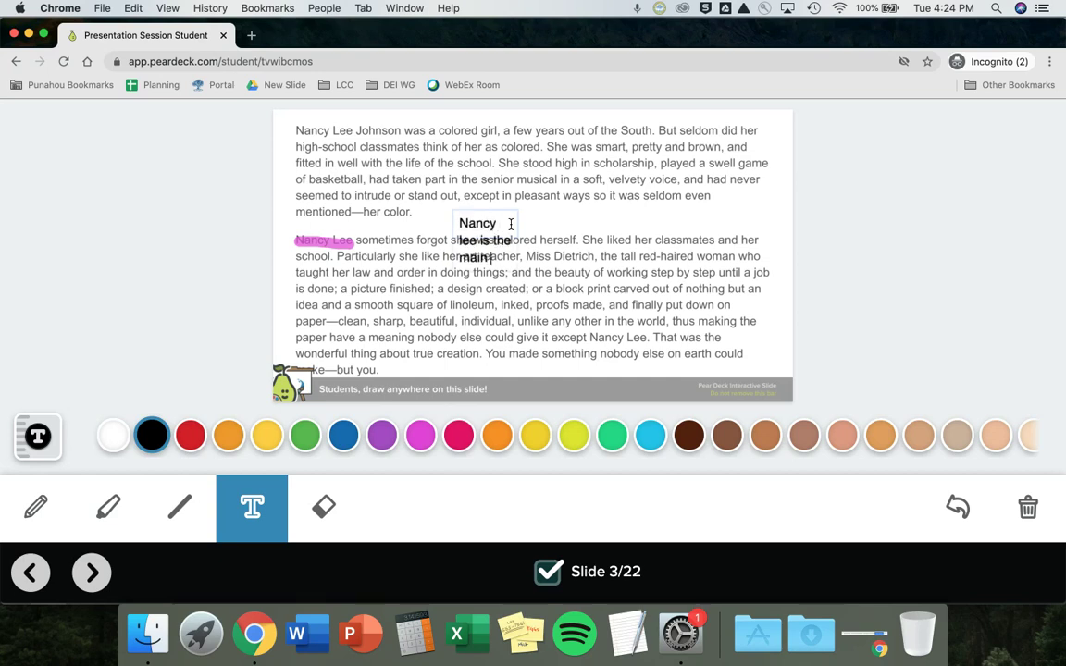
type(" character")
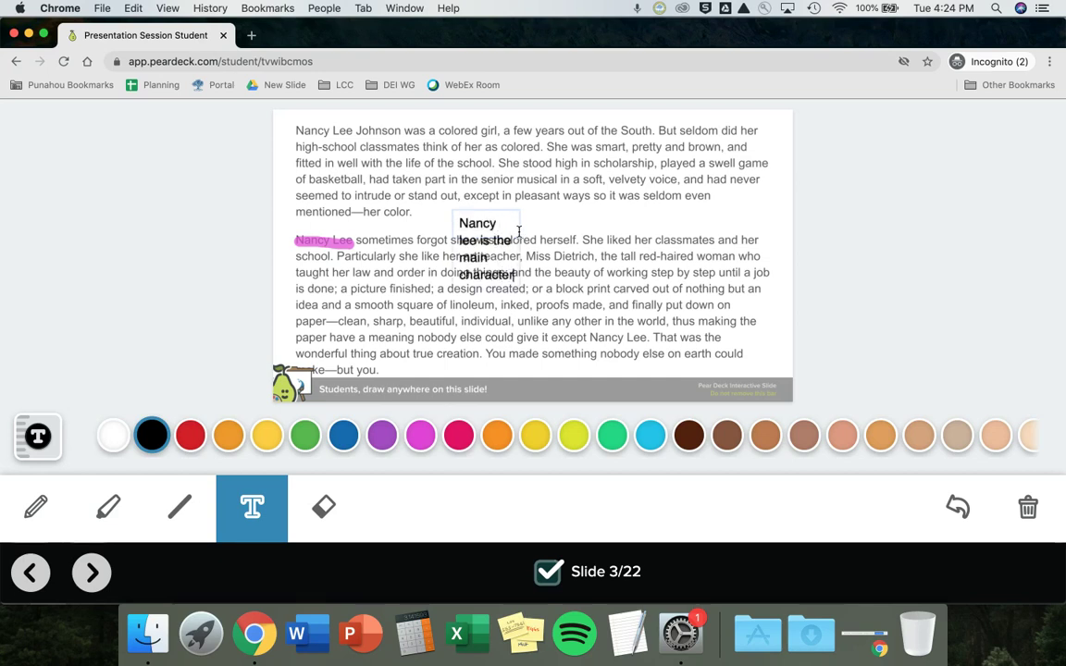
Widen the note's text box and reduce its text size so the note fits on one line
left_click(520, 231)
left_click_drag(521, 249, 633, 234)
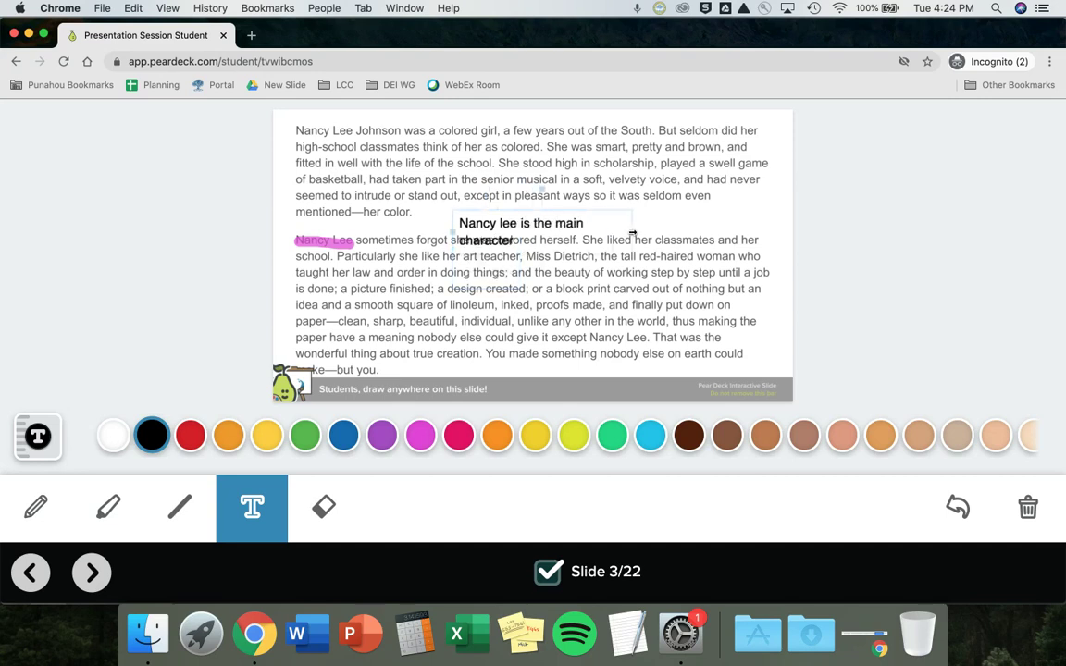
left_click(22, 446)
mouse_move(37, 361)
left_mouse_down()
mouse_move(37, 414)
mouse_move(40, 363)
left_mouse_up()
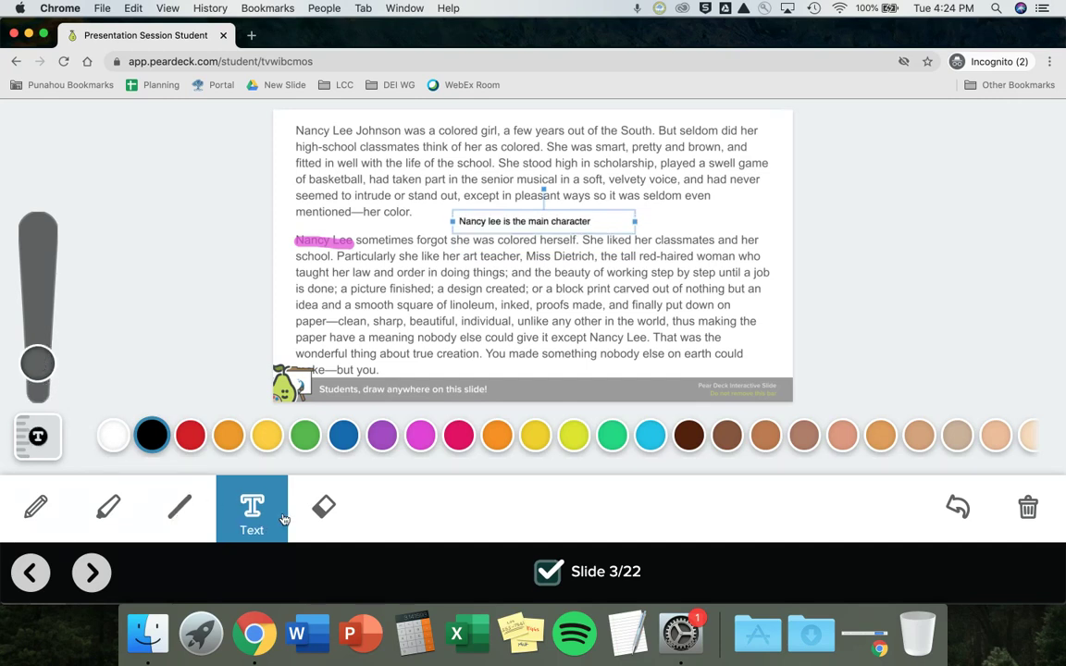
left_click(192, 338)
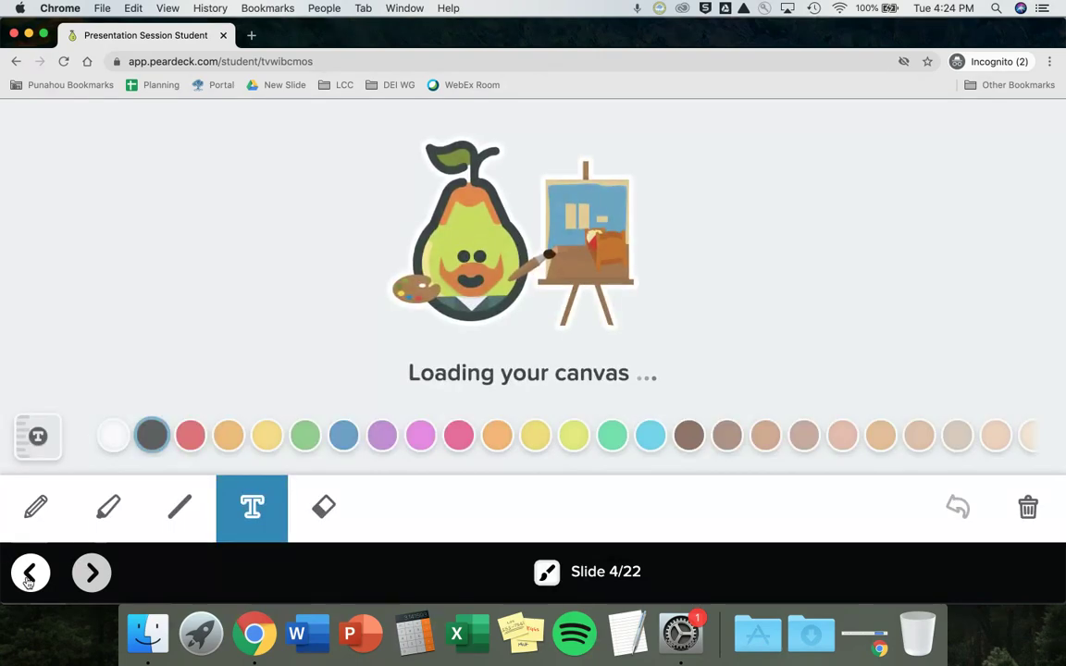
Return the student view to slide 3 and switch to the "One Friday Morning" teacher dashboard window
left_click(29, 574)
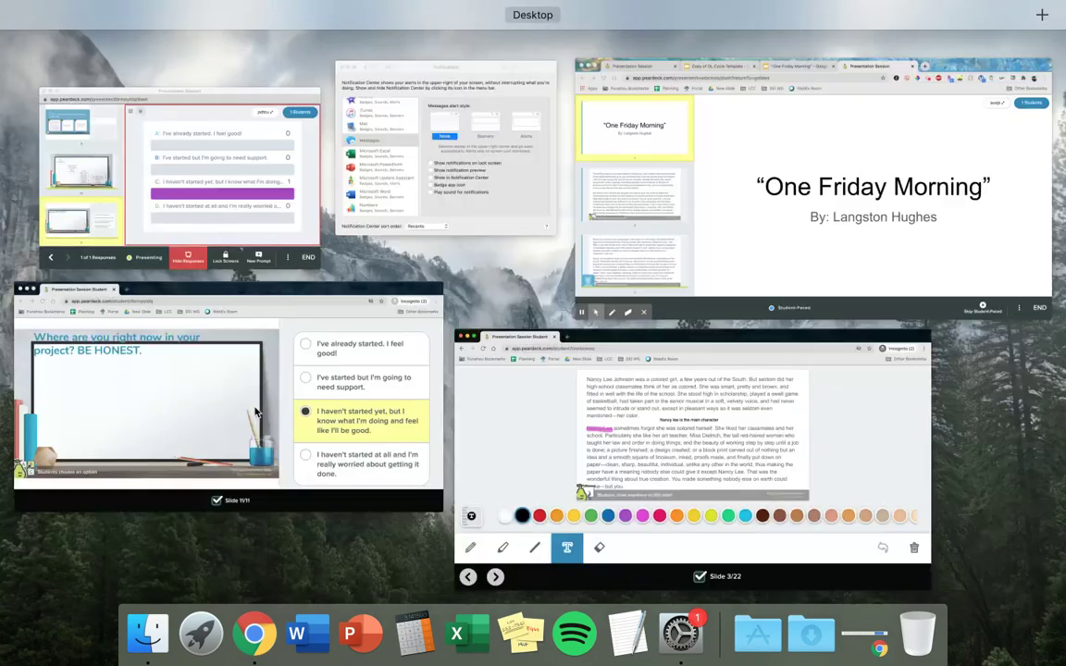
key("ctrl+Up")
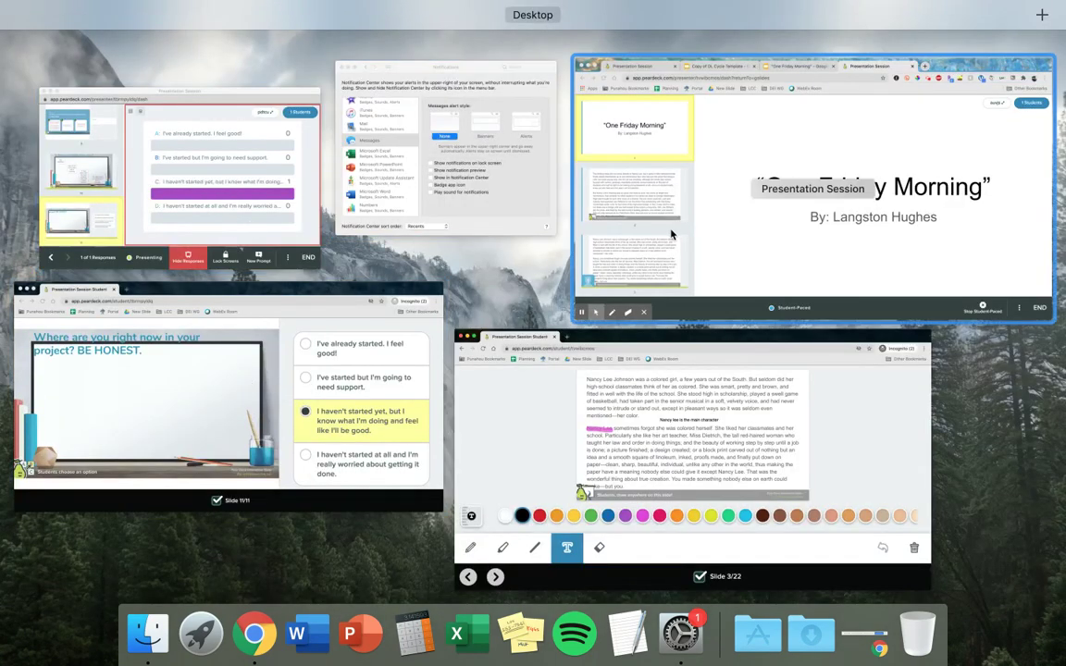
left_click(615, 215)
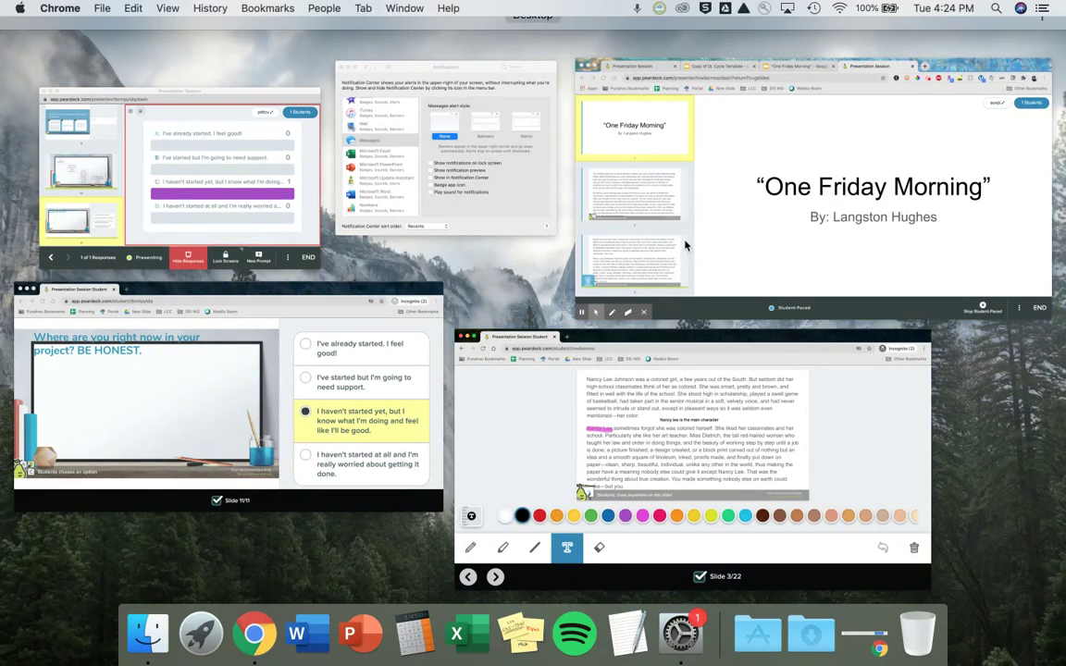
left_click(990, 585)
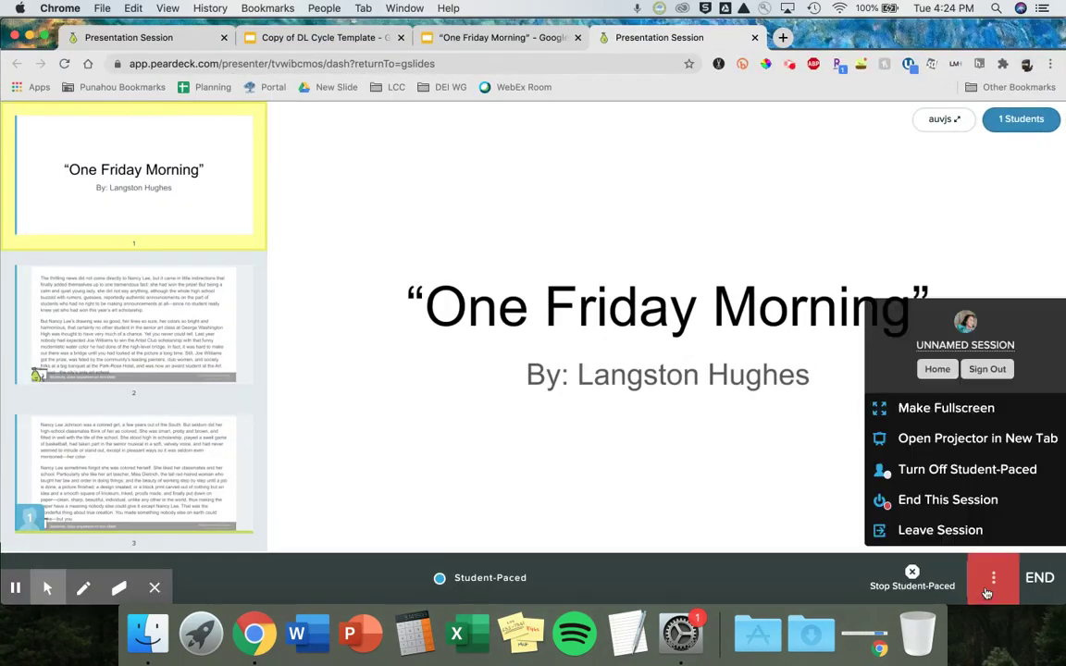
left_click(975, 437)
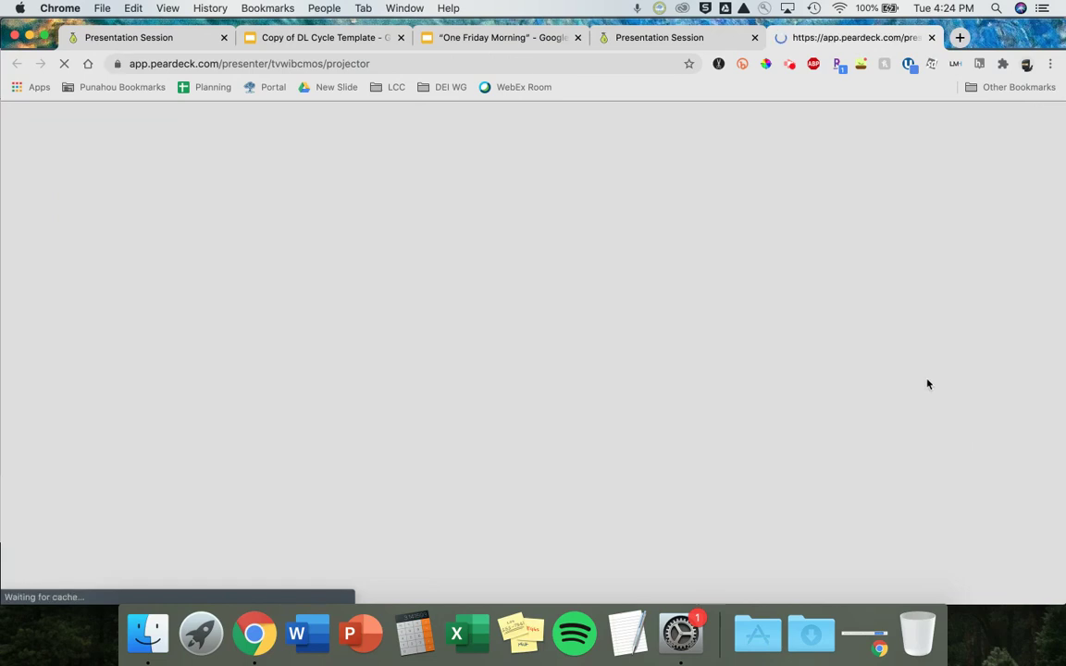
left_click(933, 38)
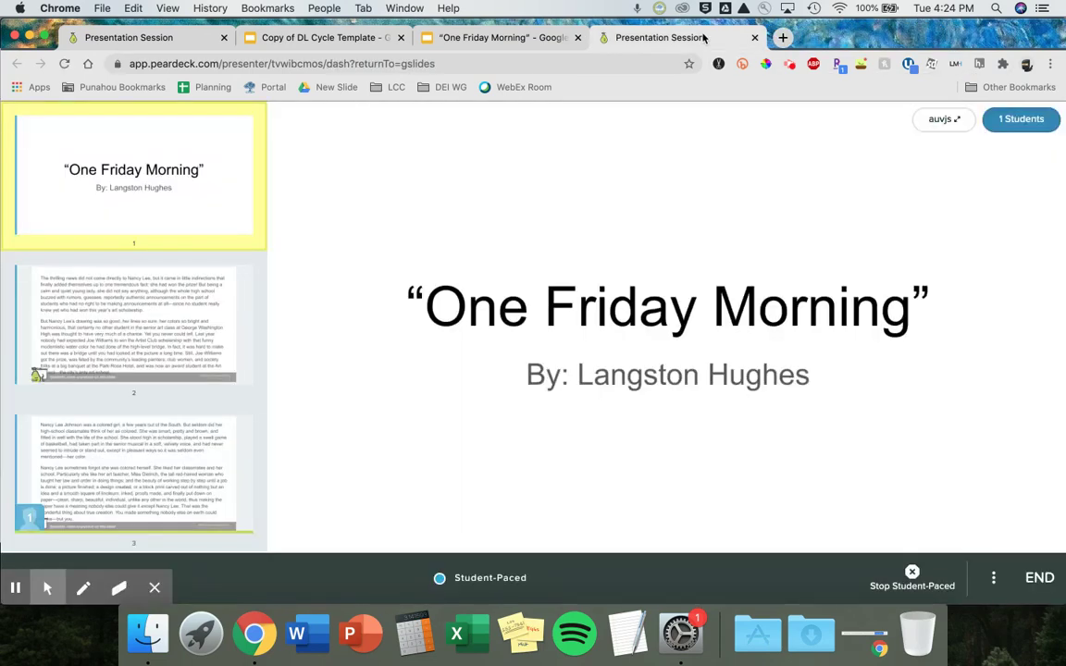
Review the student responses to slides 2 and 3 in the teacher dashboard
left_click(187, 331)
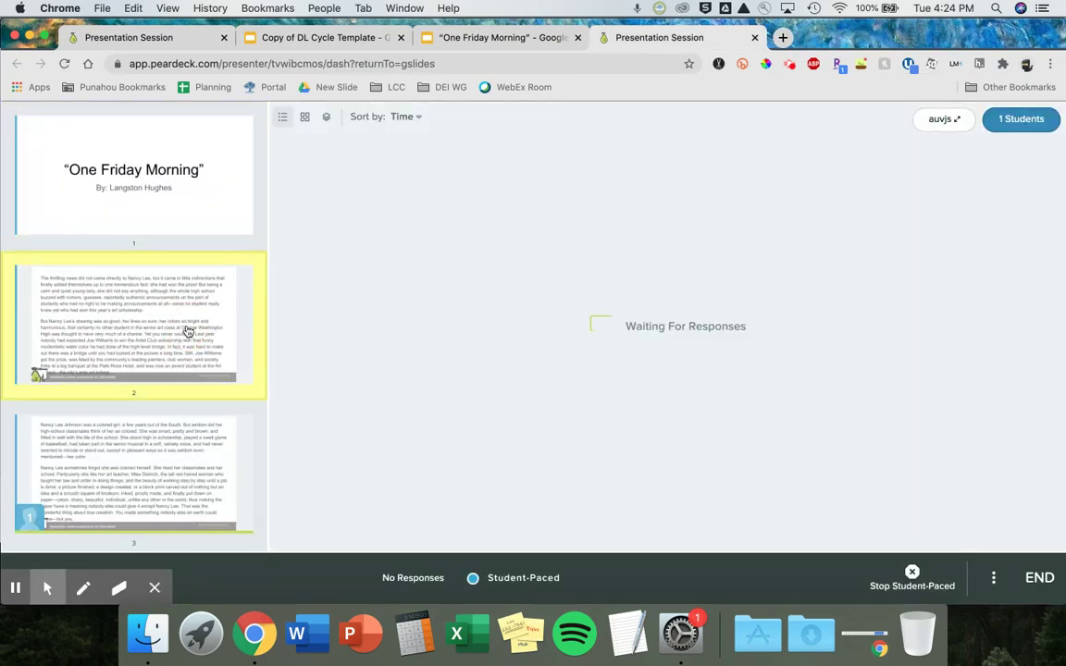
left_click(184, 468)
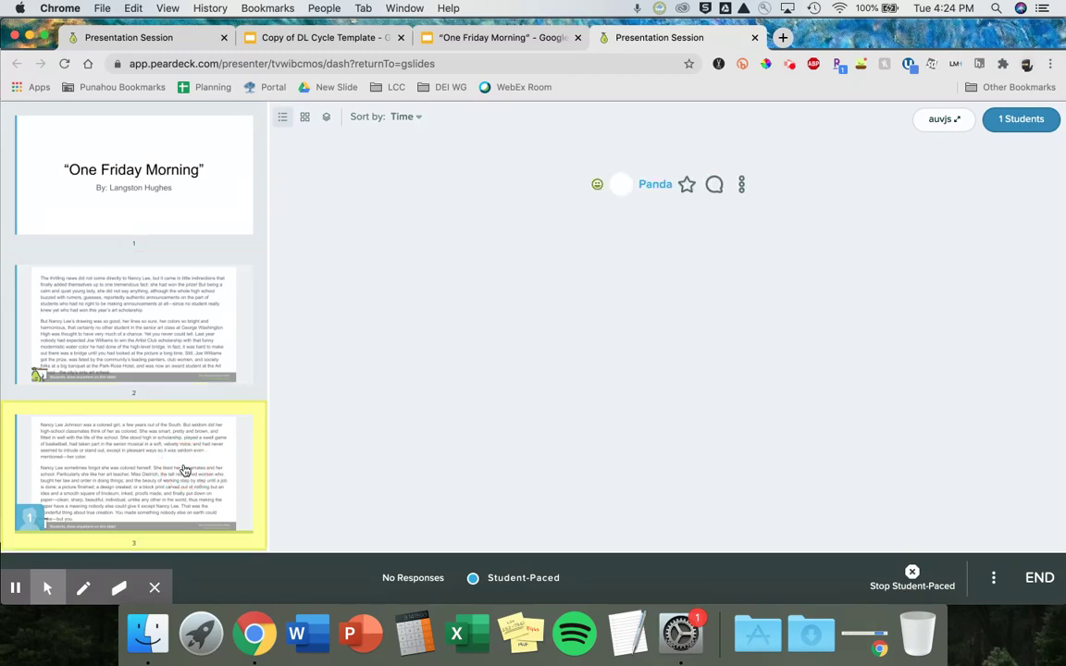
scroll(370, 326, "down", 2)
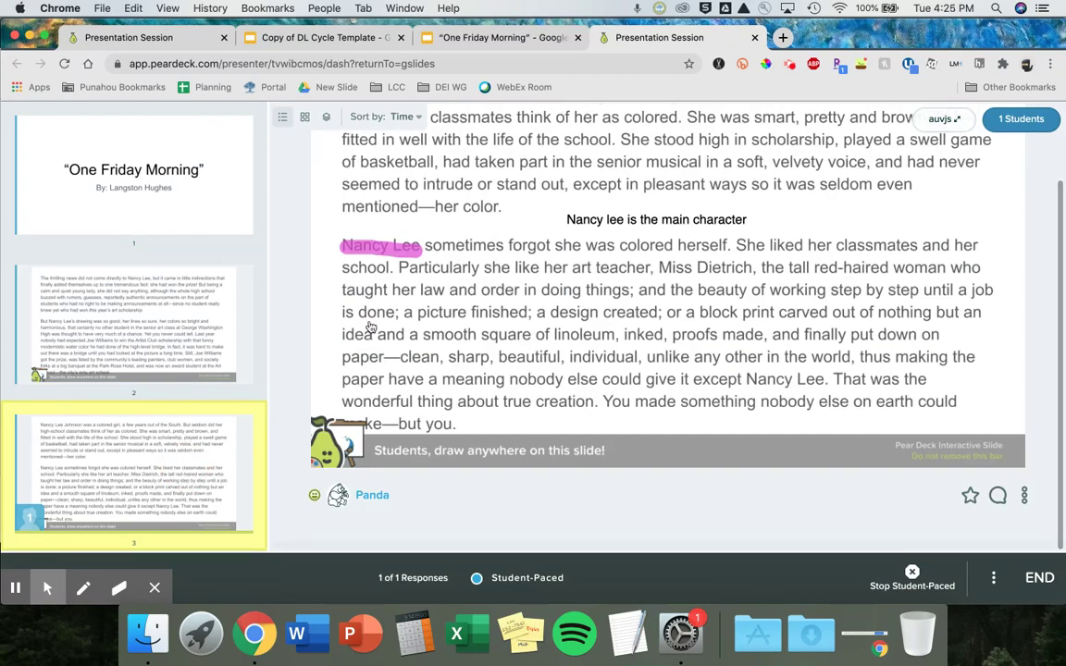
scroll(370, 329, "up", 2)
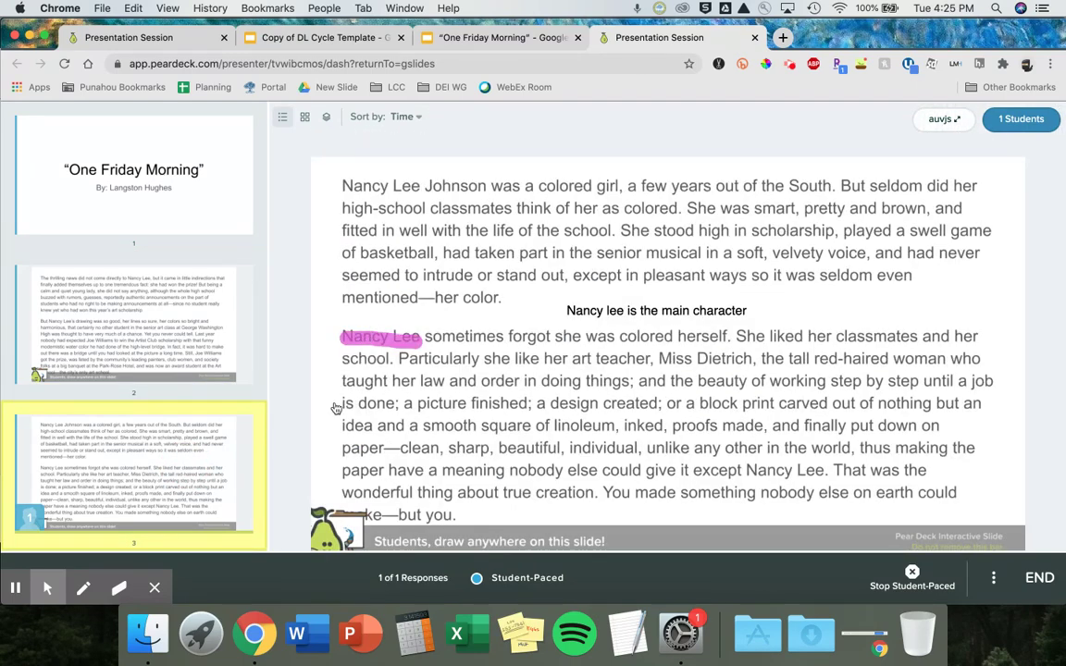
scroll(336, 408, "down", 2)
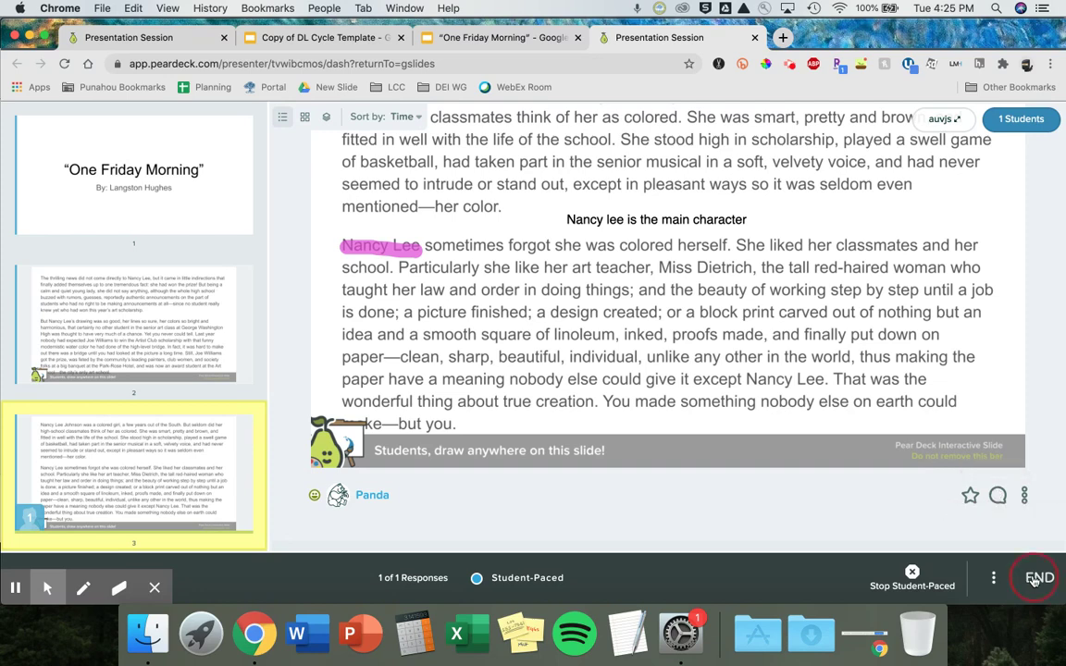
left_click(1034, 581)
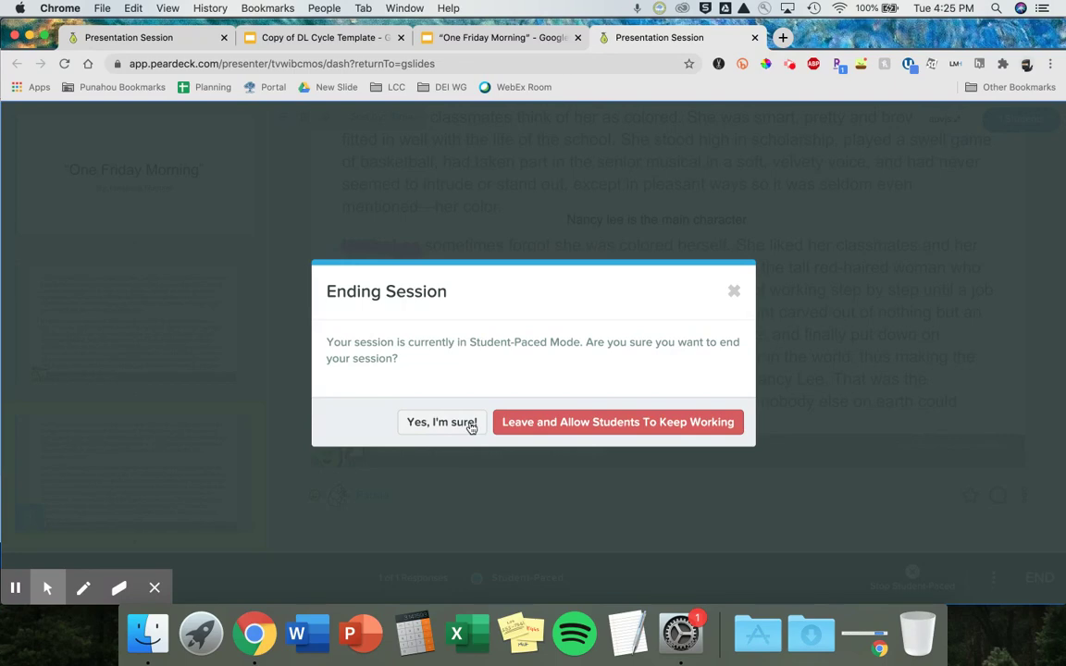
key("ctrl+Up")
left_click(175, 286)
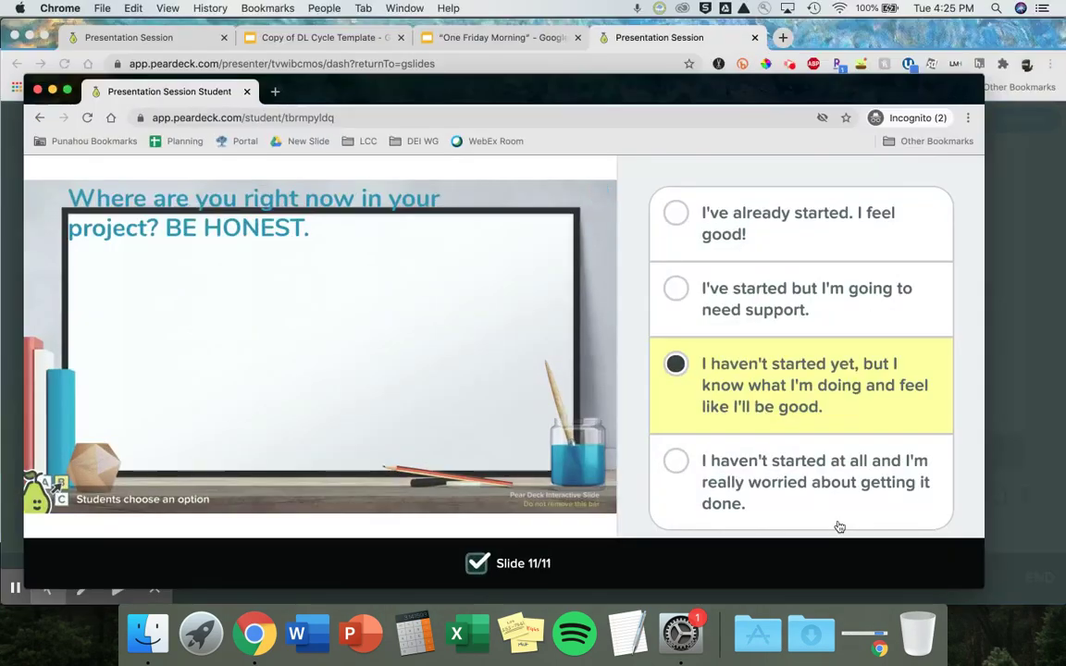
Switch to the instructor-paced dashboard and end that session under the name "Grammar Intro" with student takeaways published
key("ctrl+Up")
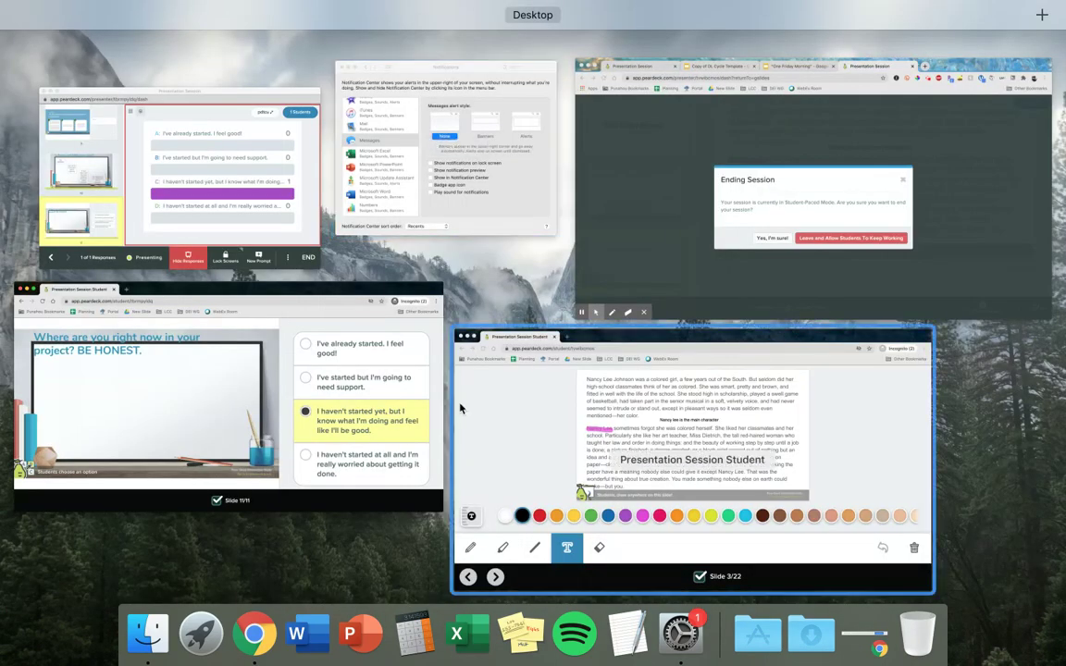
left_click(286, 235)
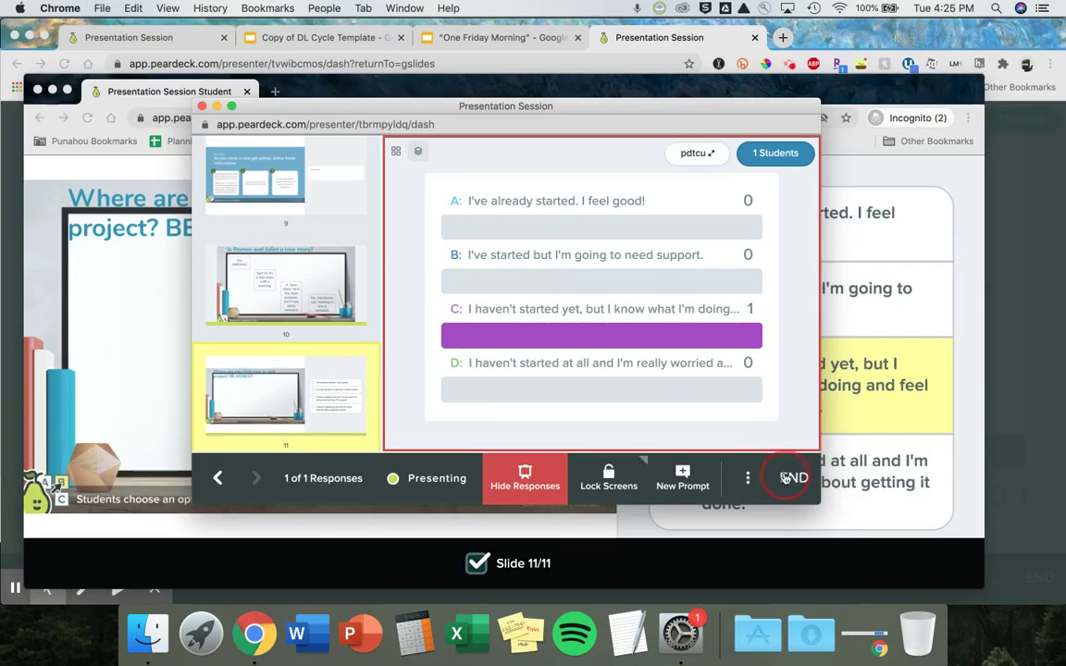
left_click(785, 477)
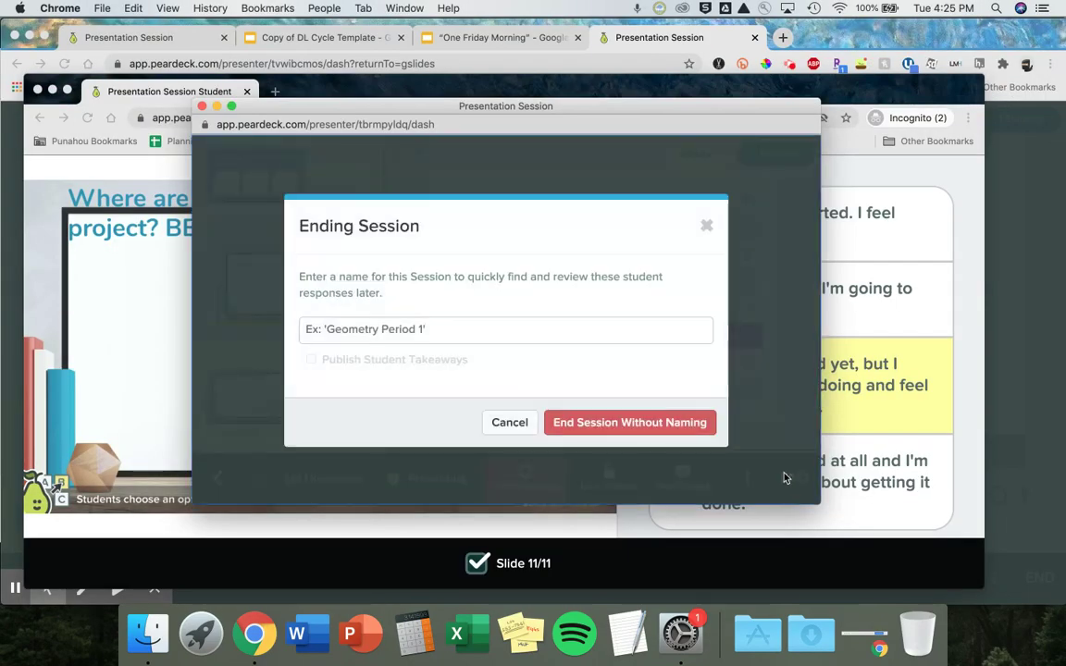
left_click(504, 337)
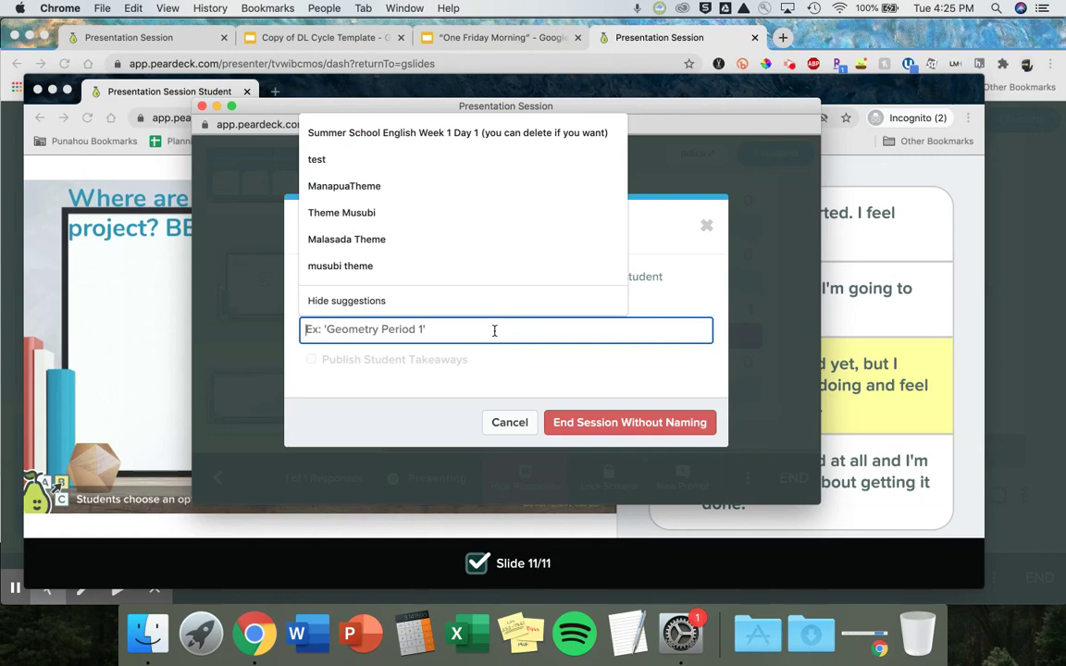
type("Grammar Intro")
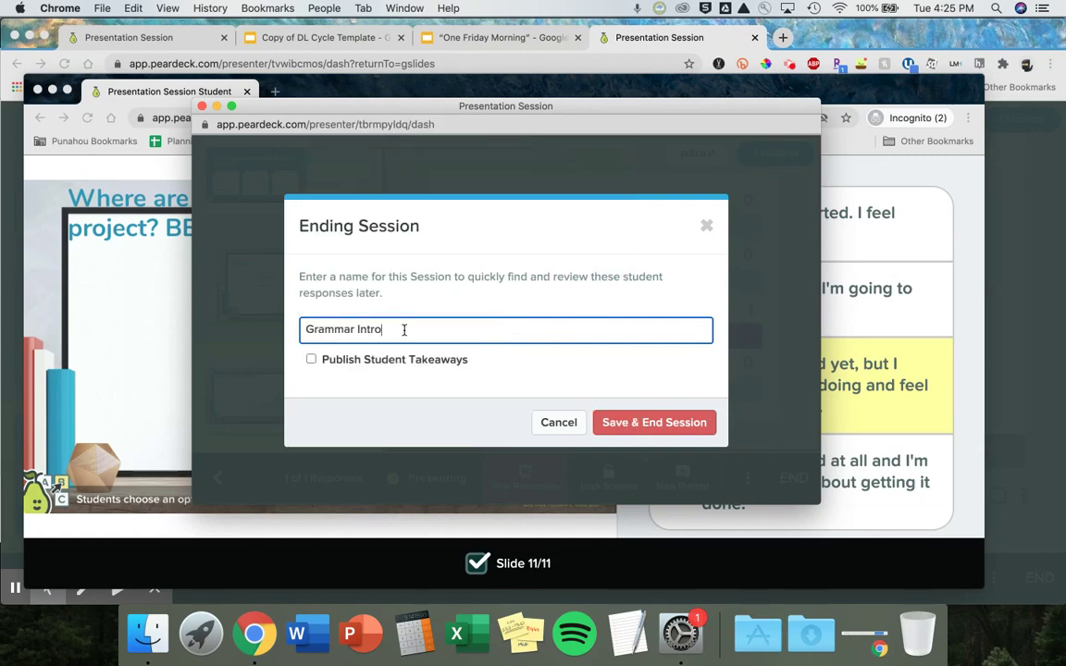
left_click(311, 360)
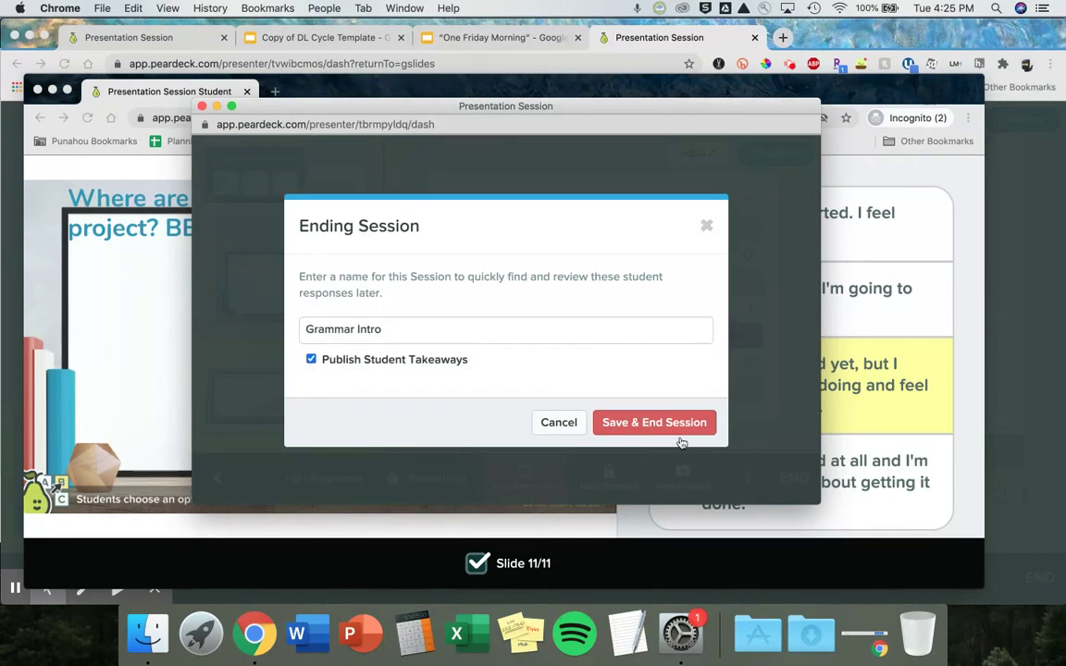
left_click(669, 424)
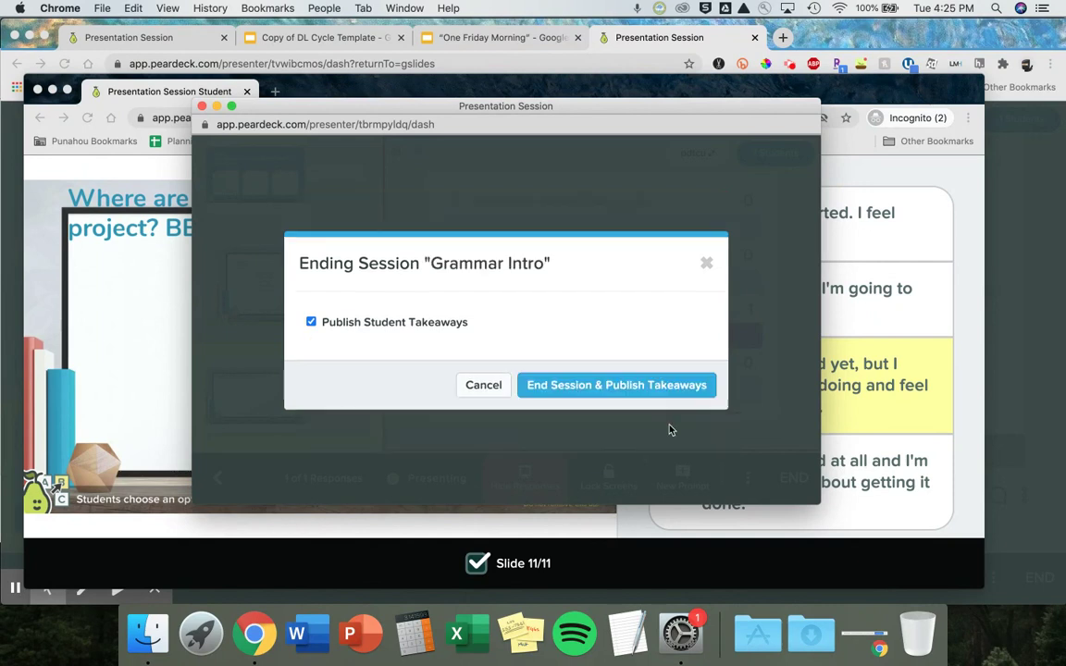
left_click(635, 386)
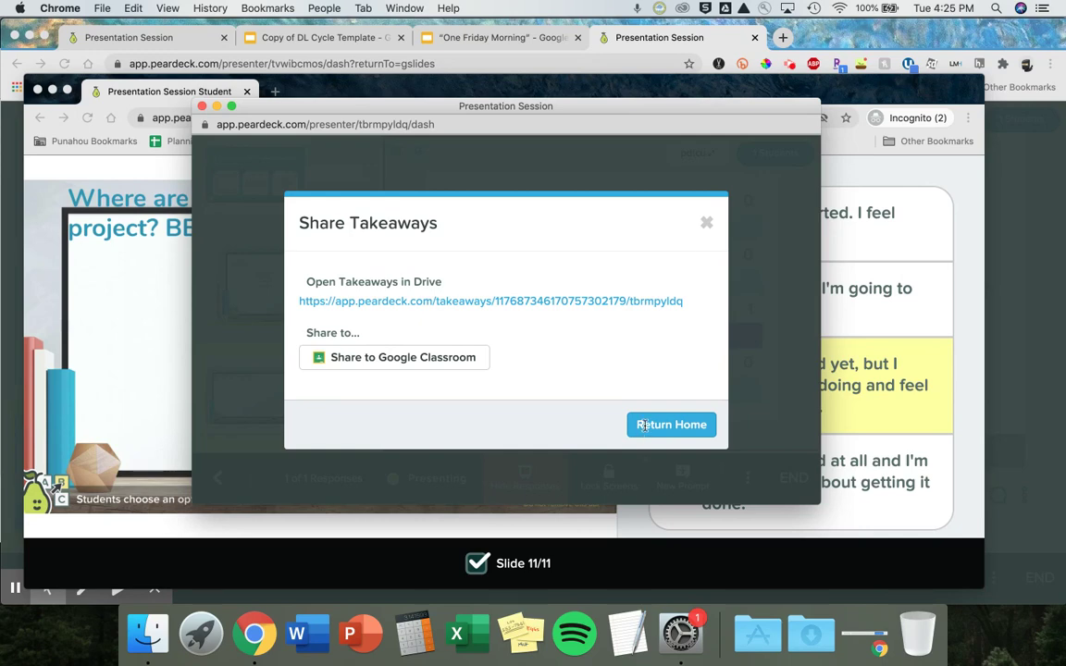
Check the ended session's student window and return to the "One Friday Morning" dashboard, leaving its student-paced session running
key("ctrl+Up")
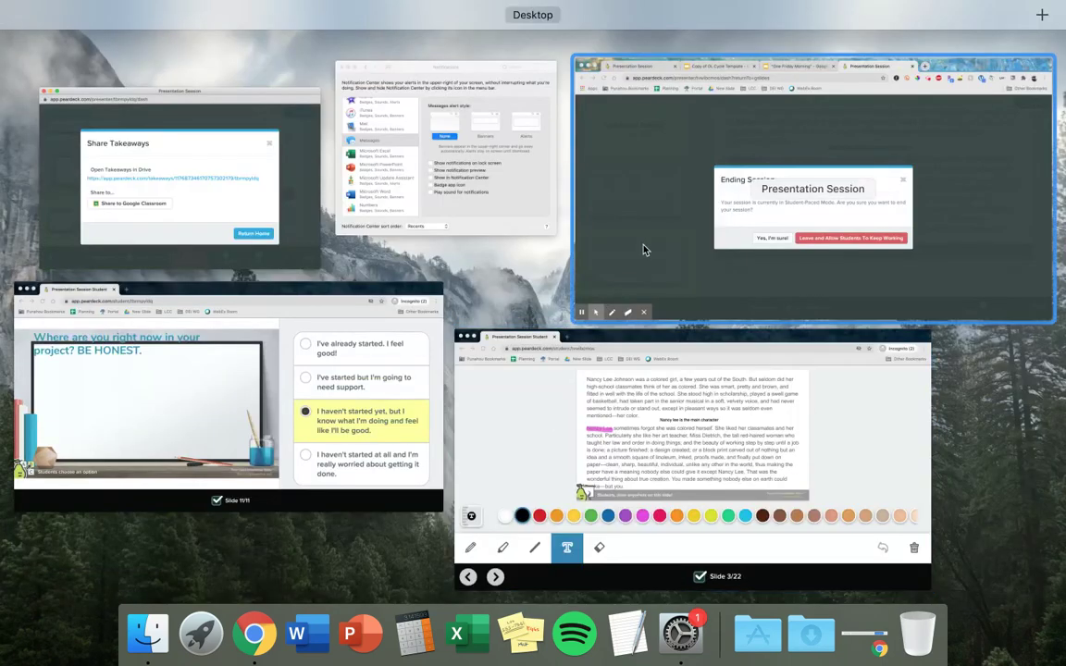
left_click(346, 379)
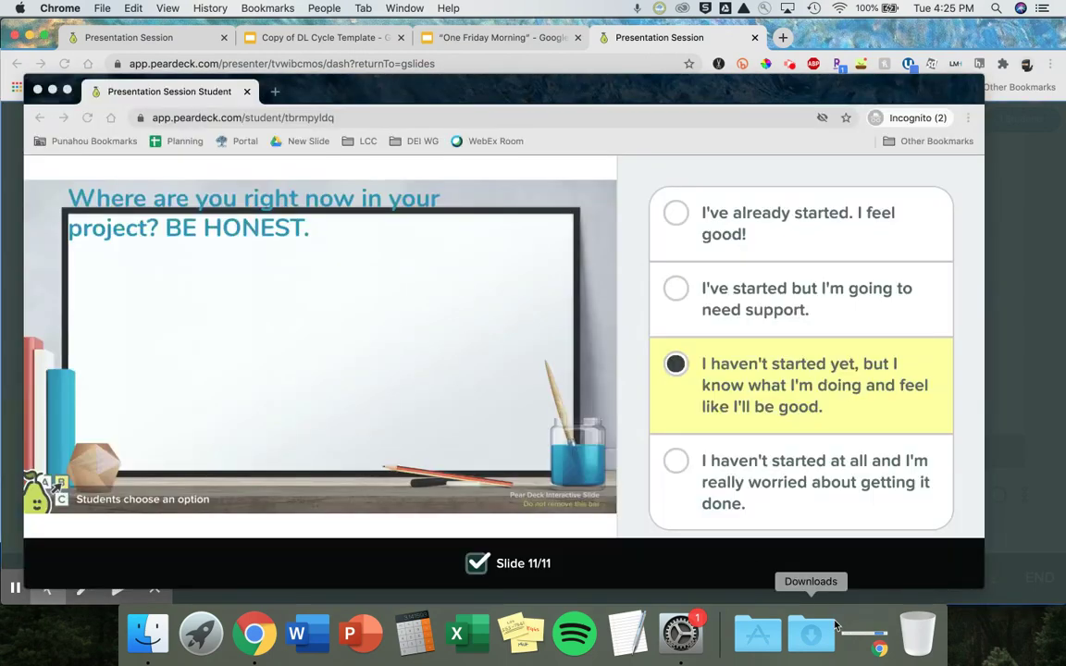
left_click(1023, 483)
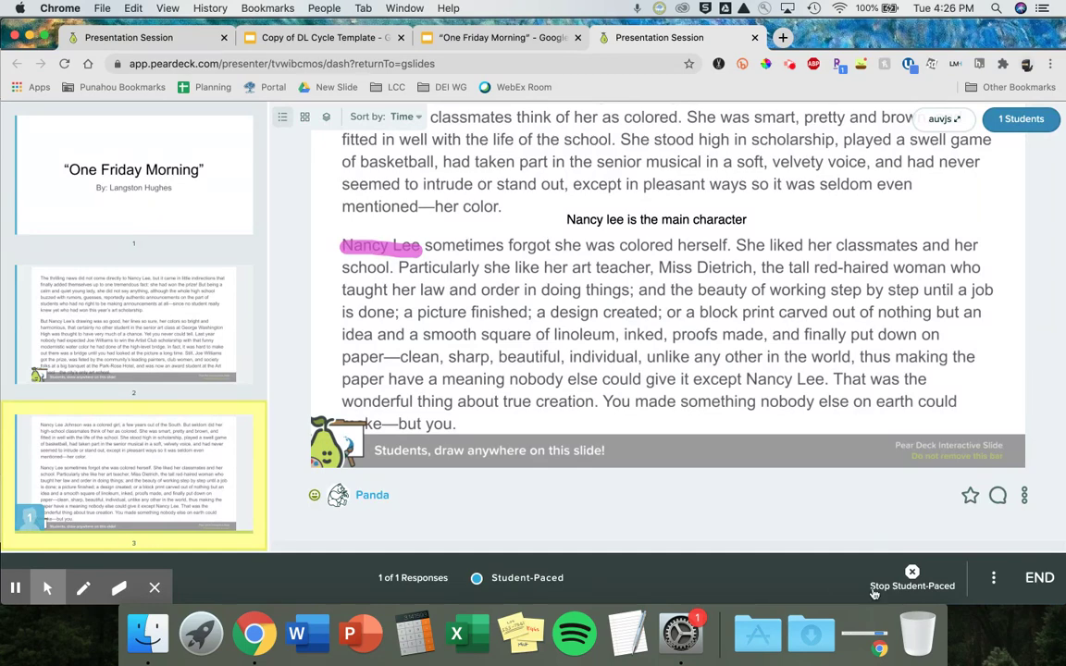
left_click(871, 639)
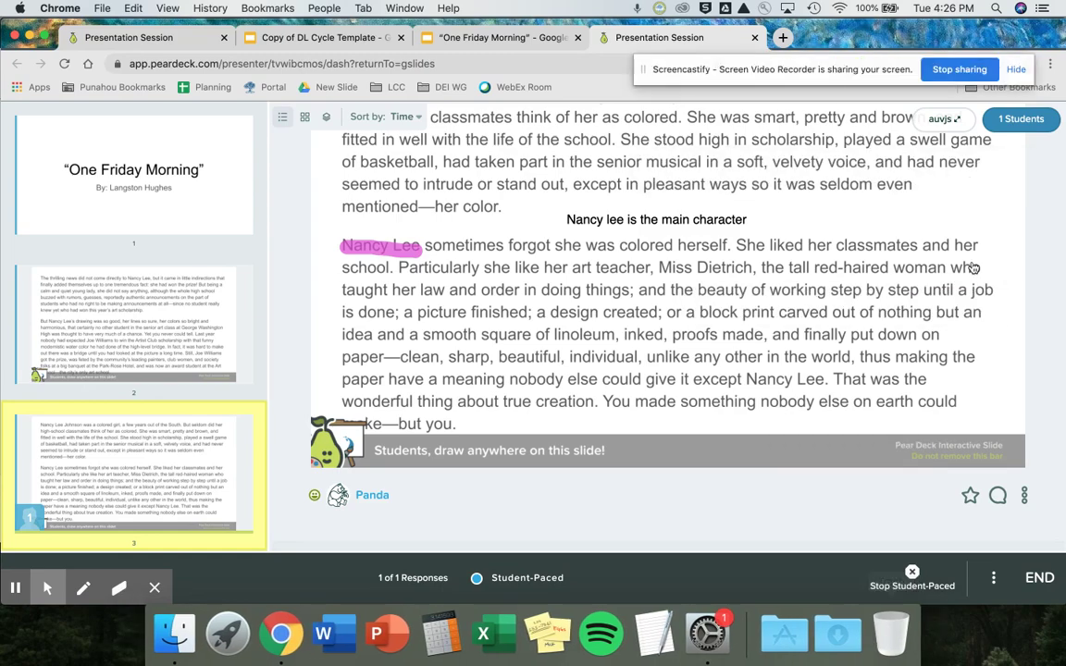